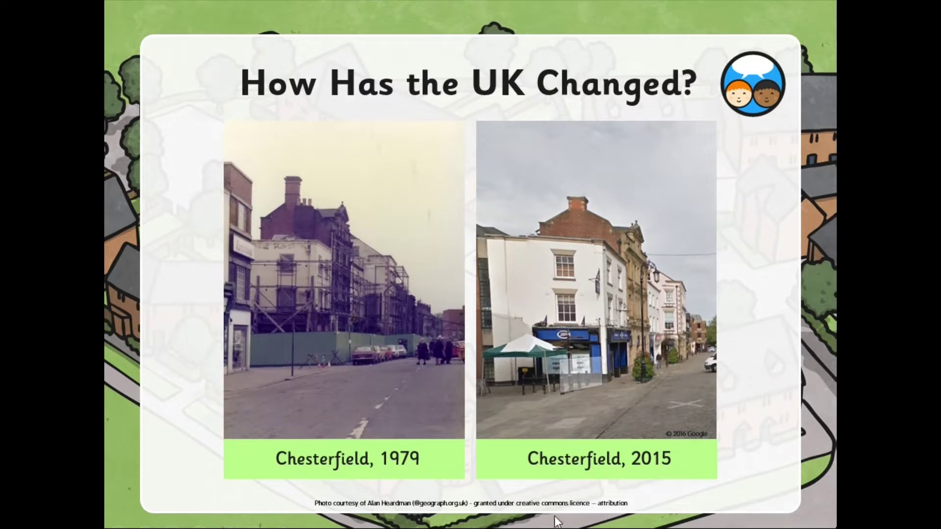
Advance the slideshow past the Chesterfield comparison slide
left_click(638, 388)
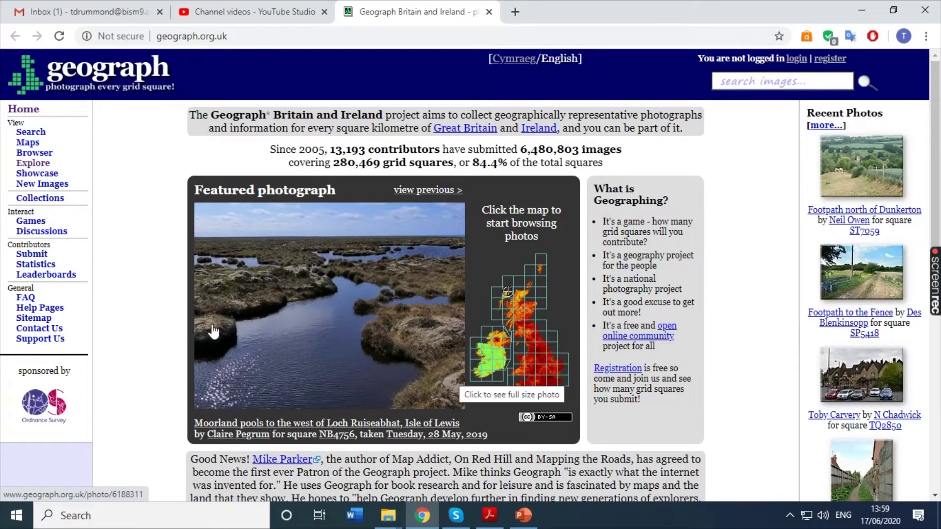
Open Geograph's 'This day in past years' photo listing from Explore
left_click(40, 164)
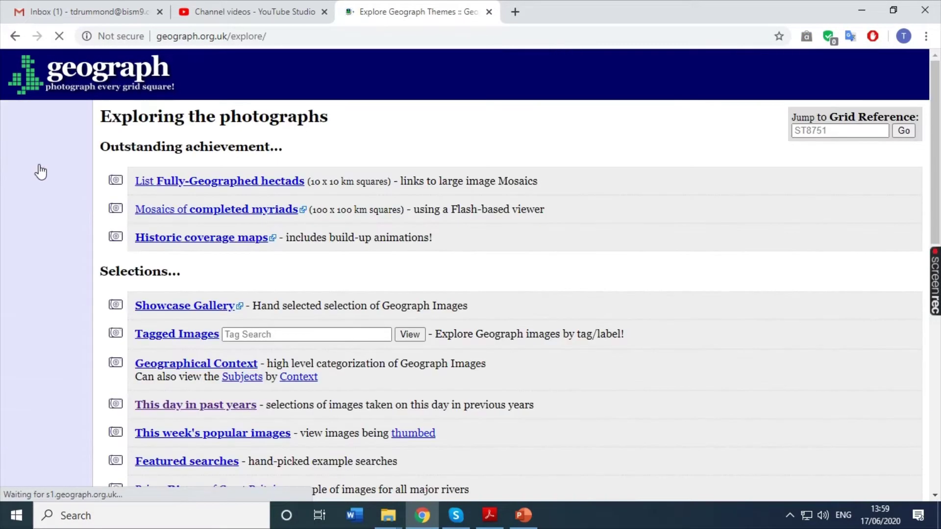
scroll(219, 239, "down", 1)
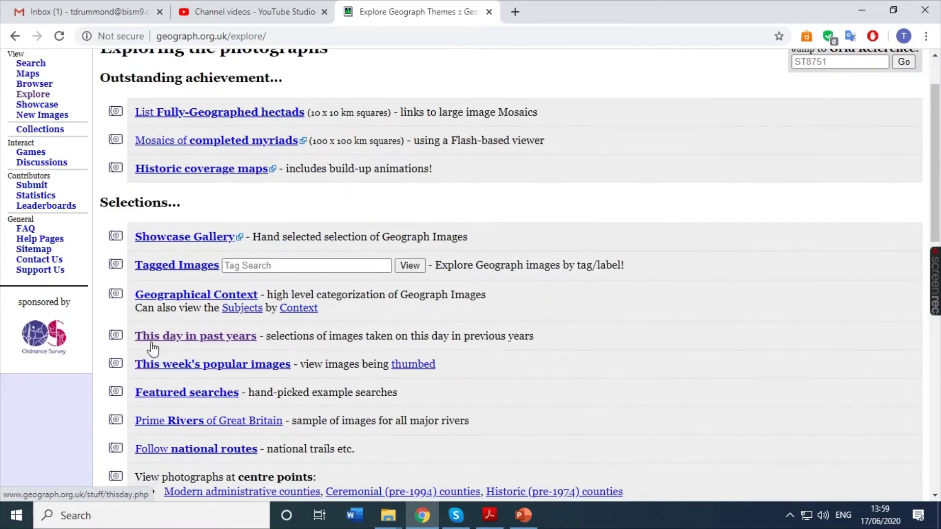
left_click(182, 341)
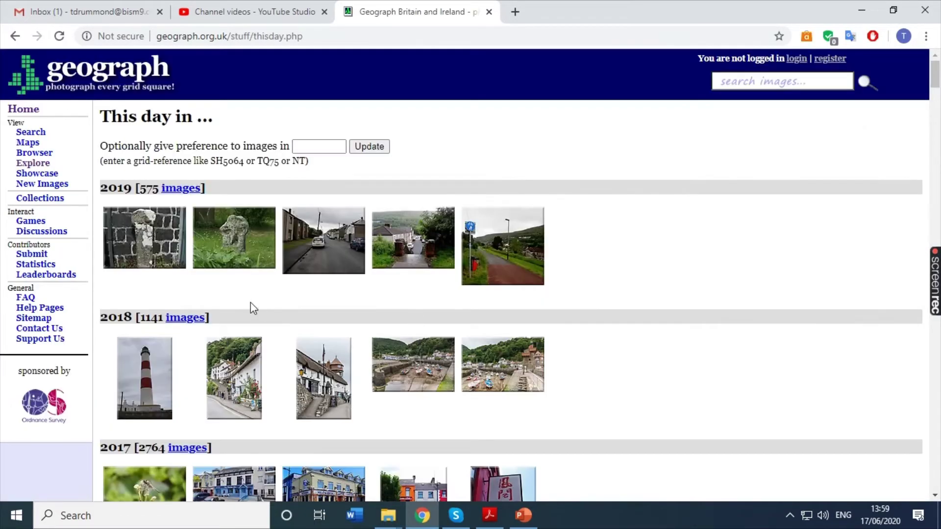
Scroll the listing to the 1976, 1975 and 1974 year rows
scroll(250, 305, "down", 1)
scroll(251, 304, "down", 5)
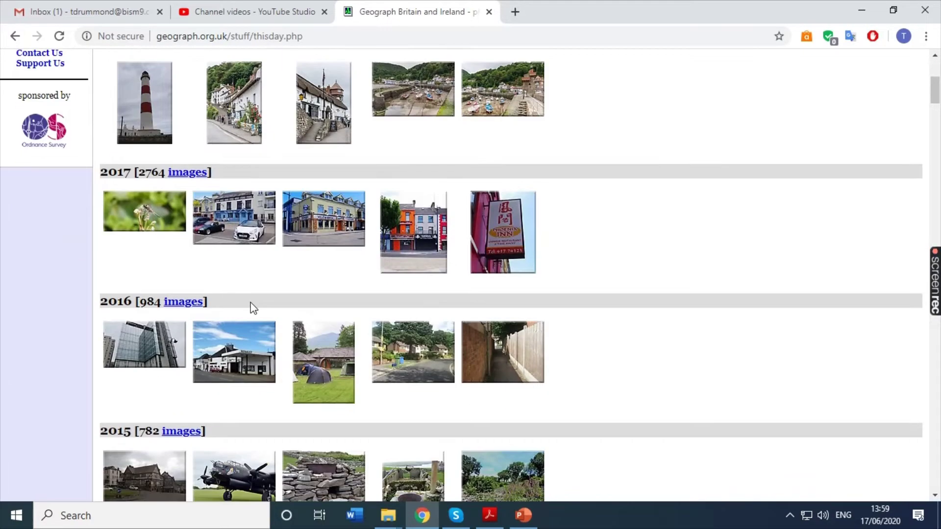
scroll(251, 304, "down", 7)
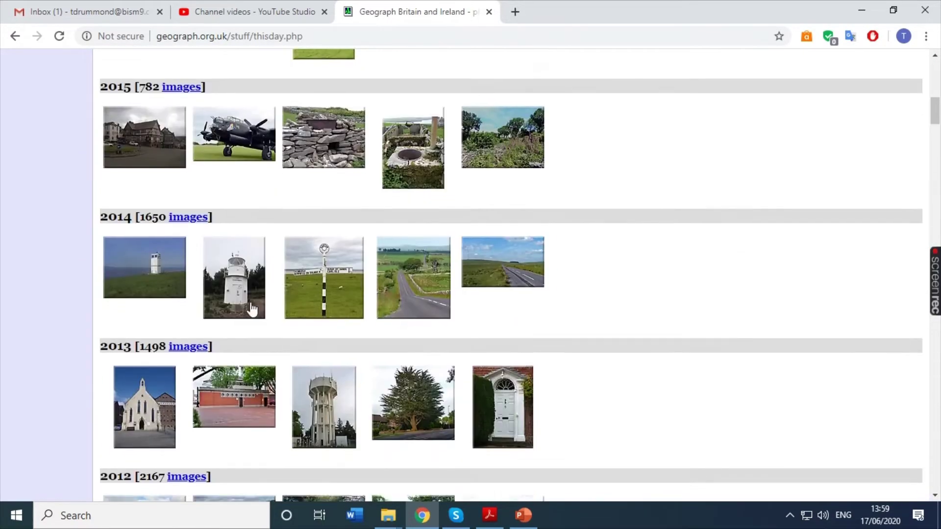
scroll(252, 309, "down", 3)
scroll(252, 310, "up", 5)
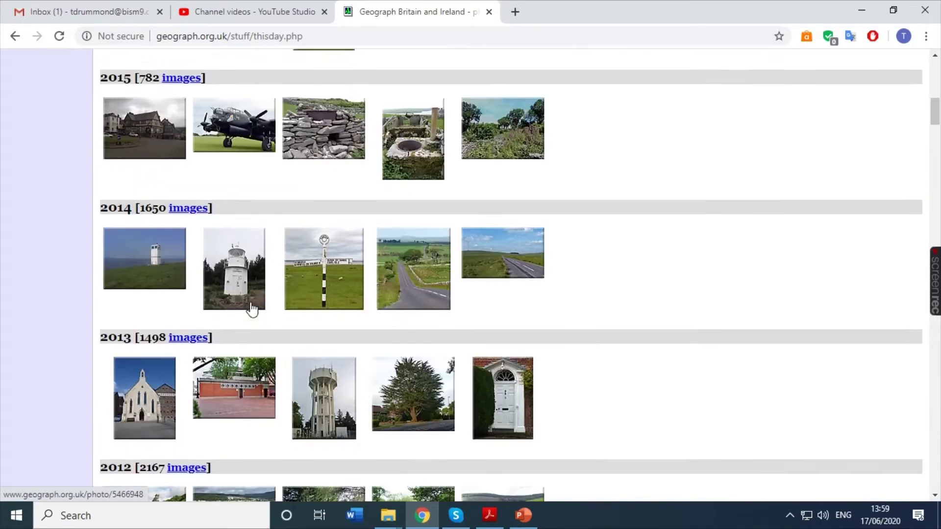
scroll(252, 310, "up", 2)
scroll(144, 308, "up", 4)
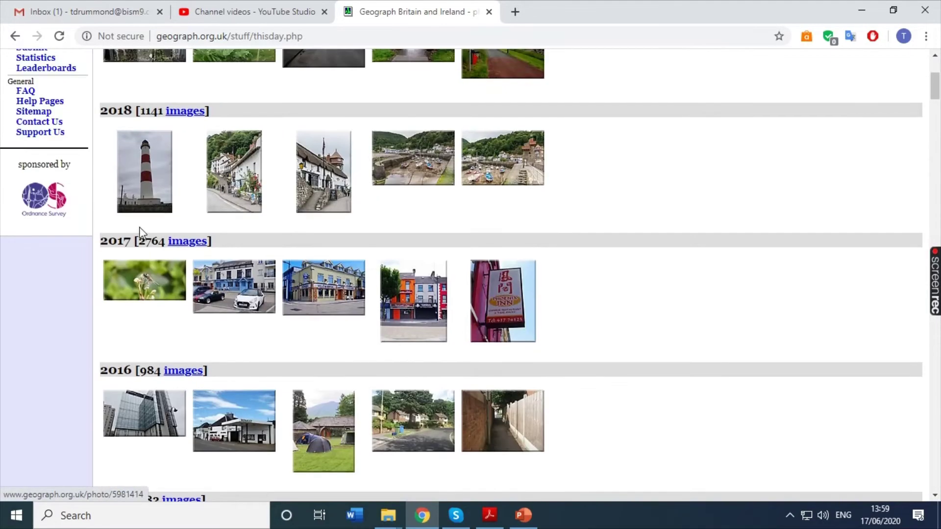
scroll(145, 309, "up", 4)
scroll(162, 324, "down", 12)
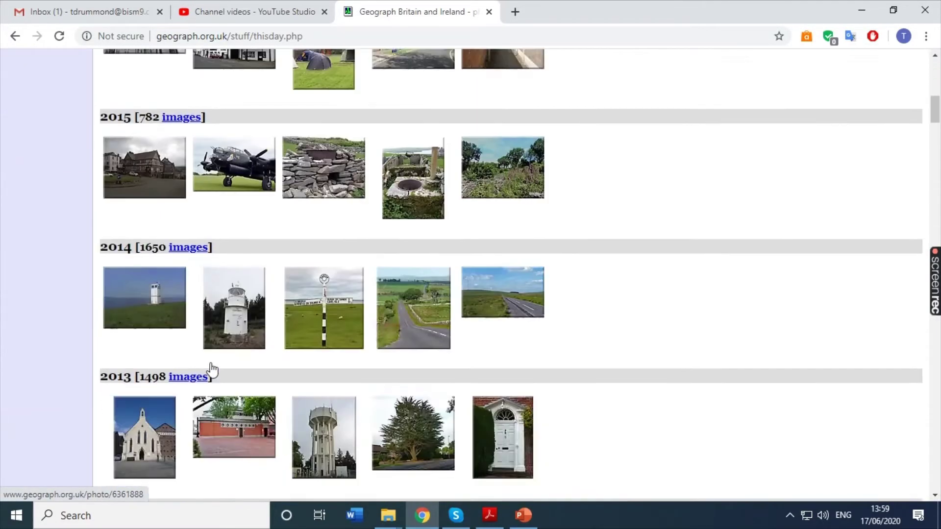
scroll(211, 369, "down", 20)
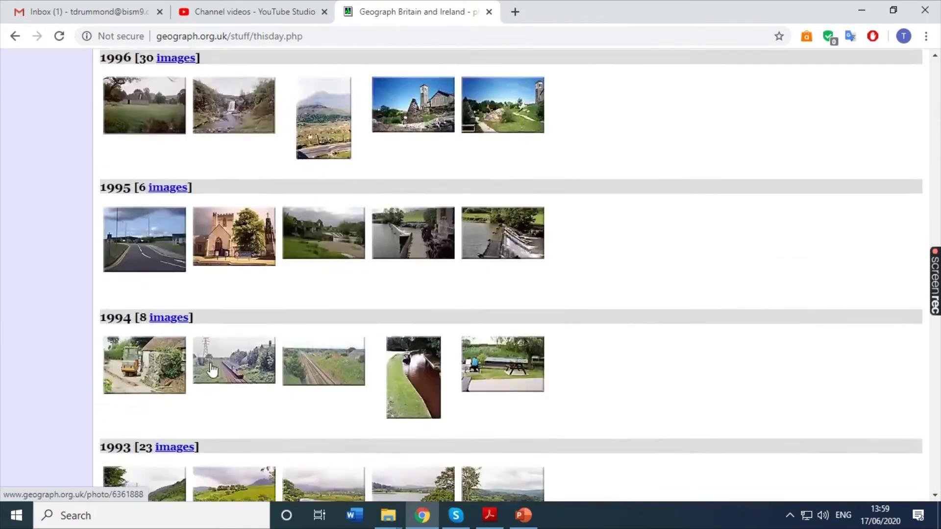
scroll(211, 370, "down", 20)
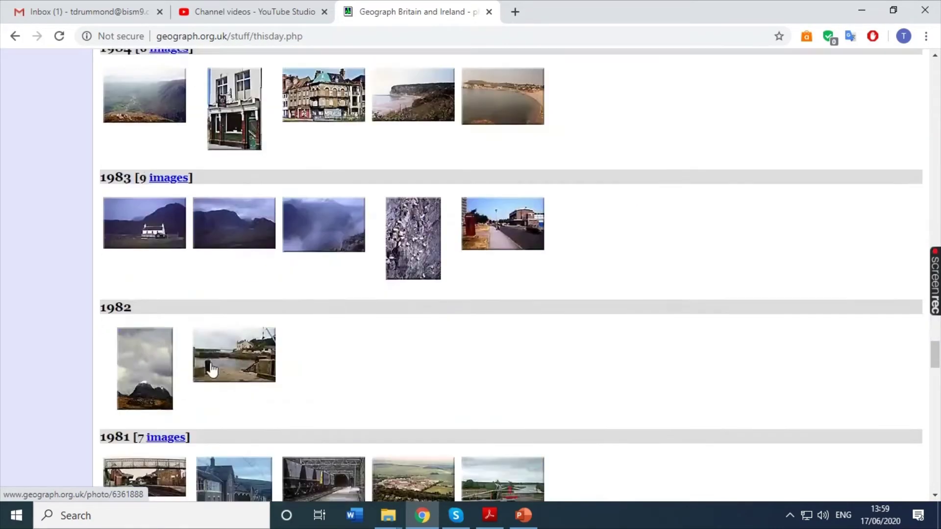
scroll(211, 370, "down", 20)
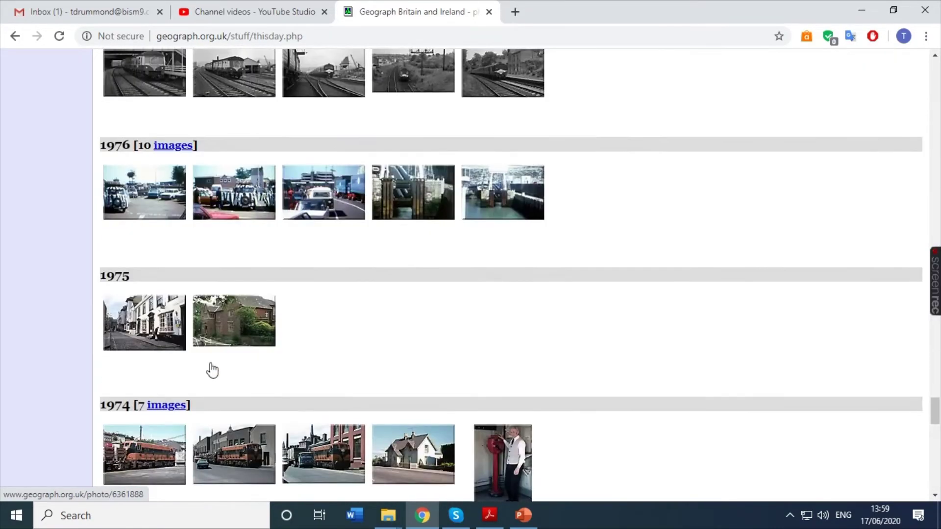
scroll(211, 369, "down", 3)
scroll(210, 369, "up", 1)
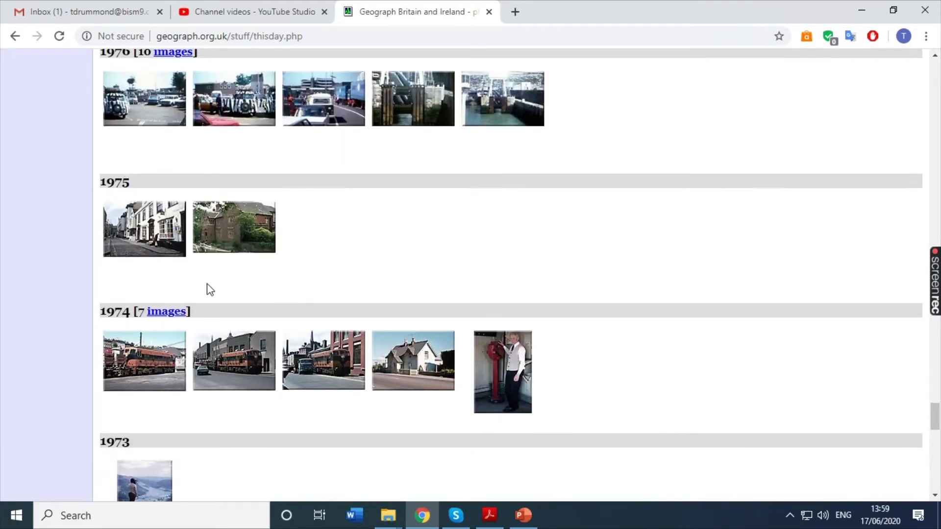
scroll(209, 288, "up", 8)
scroll(252, 247, "down", 3)
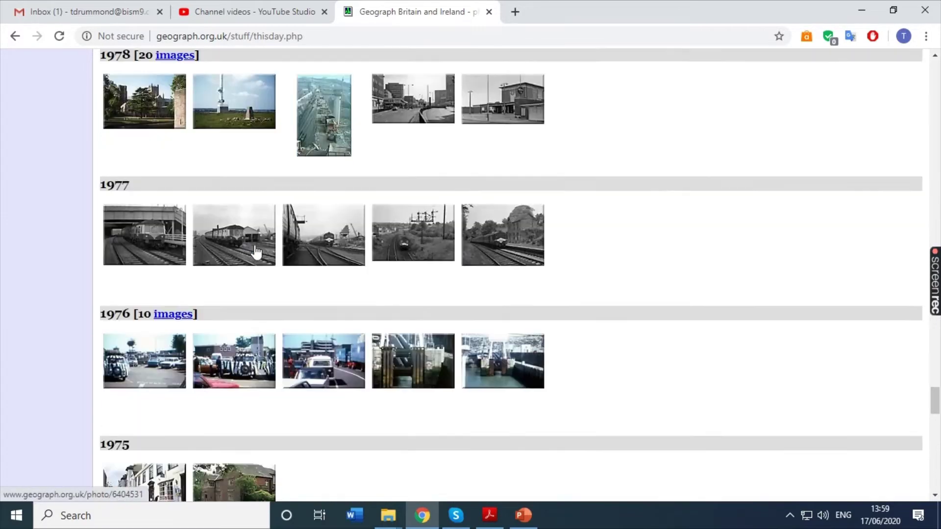
scroll(255, 252, "down", 4)
scroll(230, 294, "down", 1)
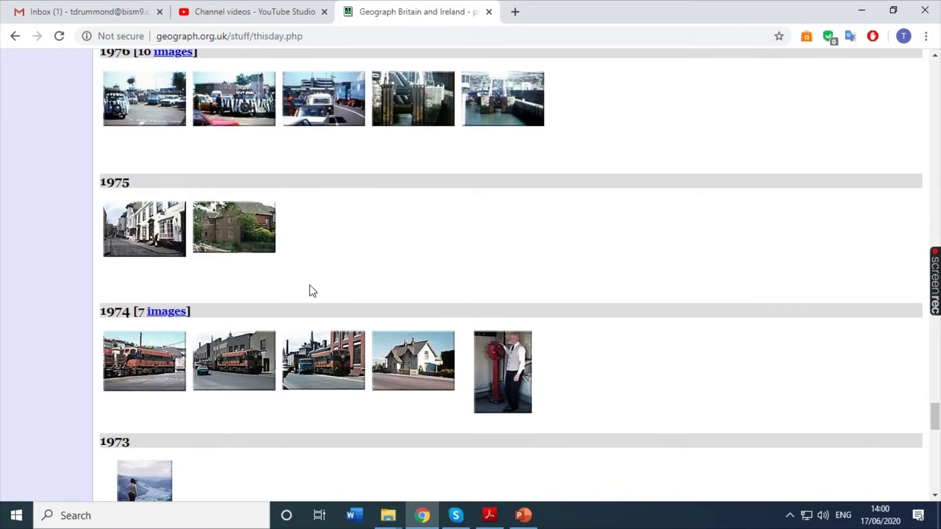
scroll(309, 285, "down", 1)
scroll(309, 289, "up", 1)
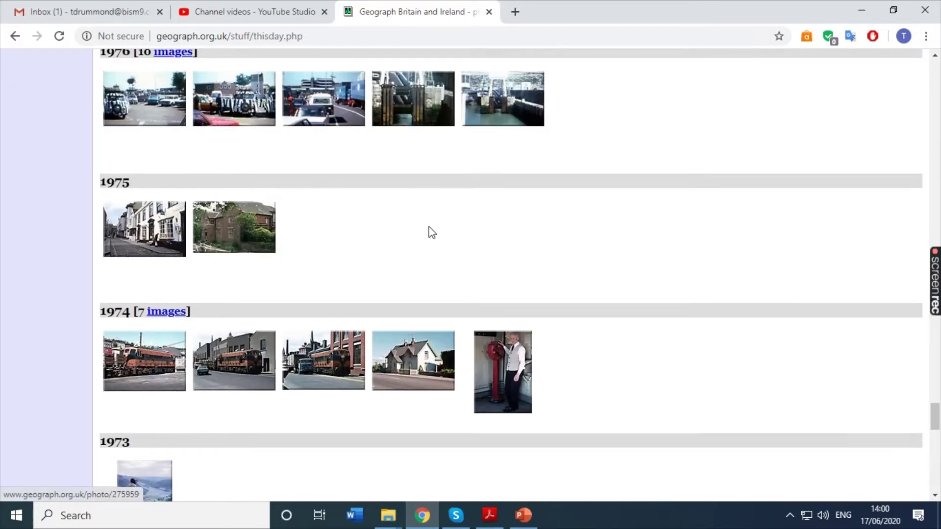
scroll(428, 231, "up", 2)
View the Dover Harbour - 1976 photo page
left_click(254, 251)
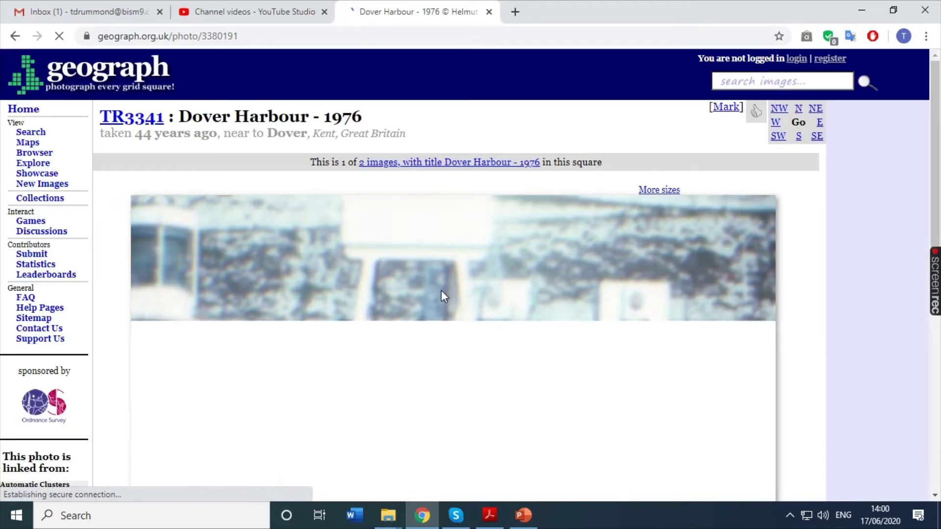
scroll(444, 296, "down", 4)
scroll(442, 292, "up", 2)
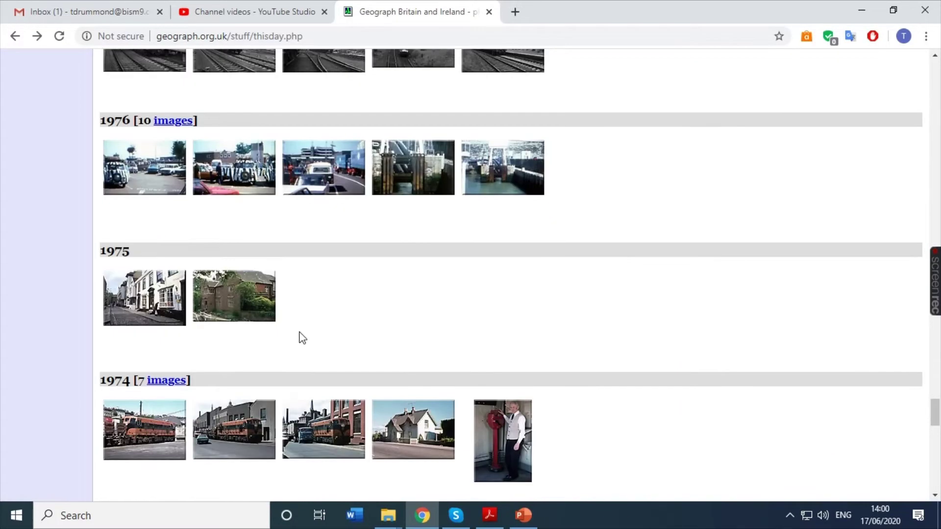
left_click(292, 353)
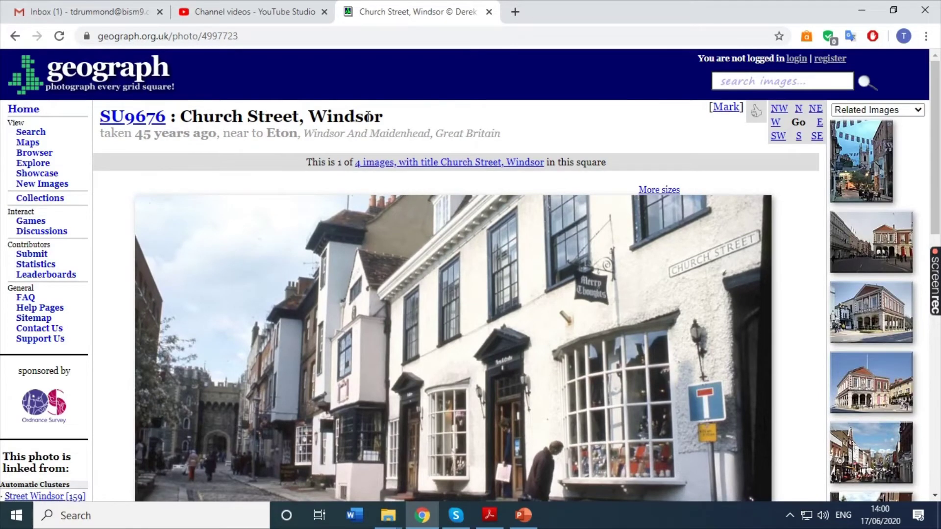
scroll(369, 142, "down", 3)
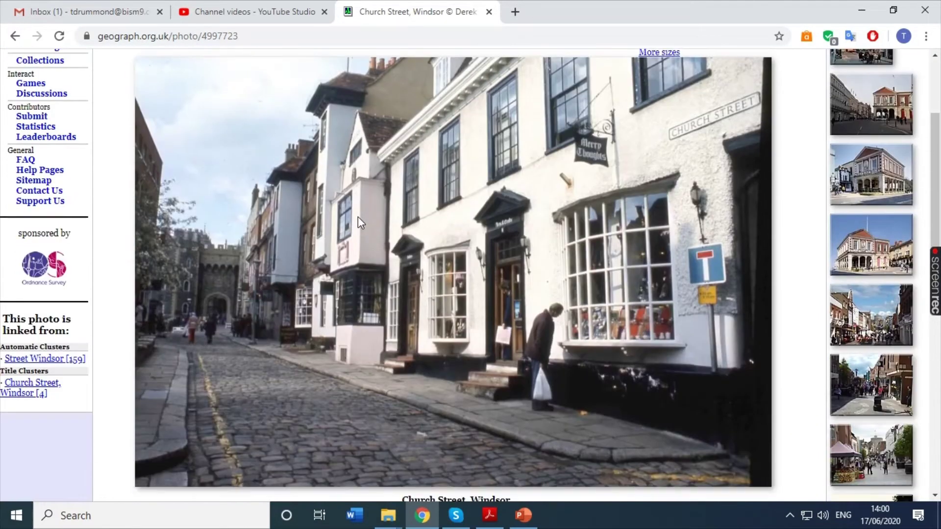
right_click(404, 269)
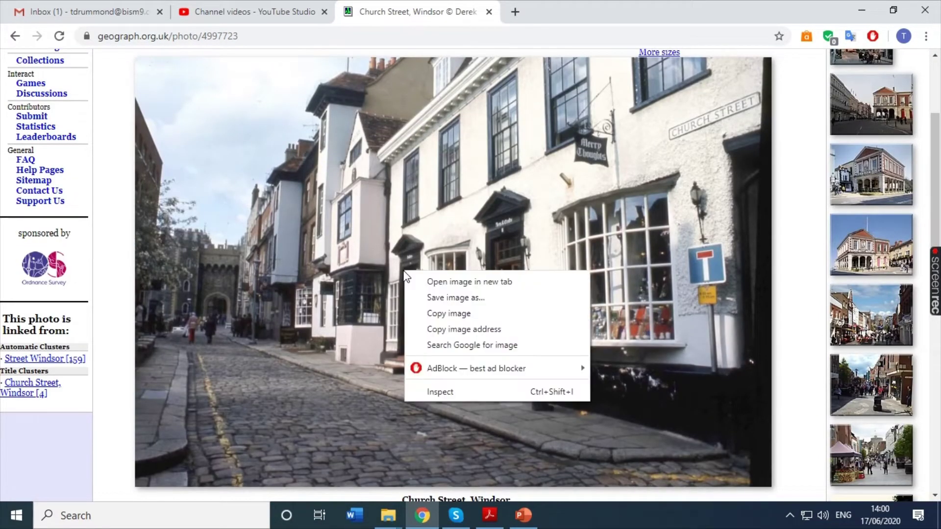
left_click(461, 323)
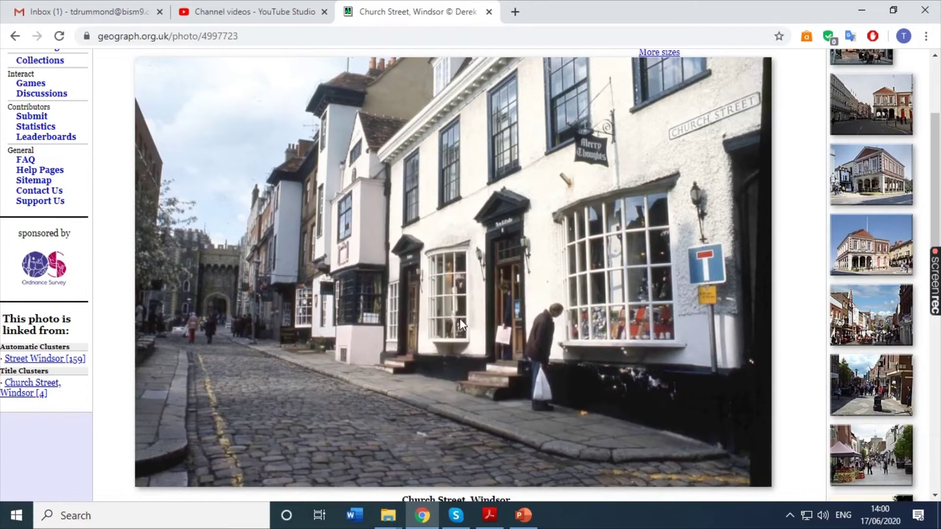
Paste the Windsor photo into Word as a picture, shrunk to about half size
left_click(367, 515)
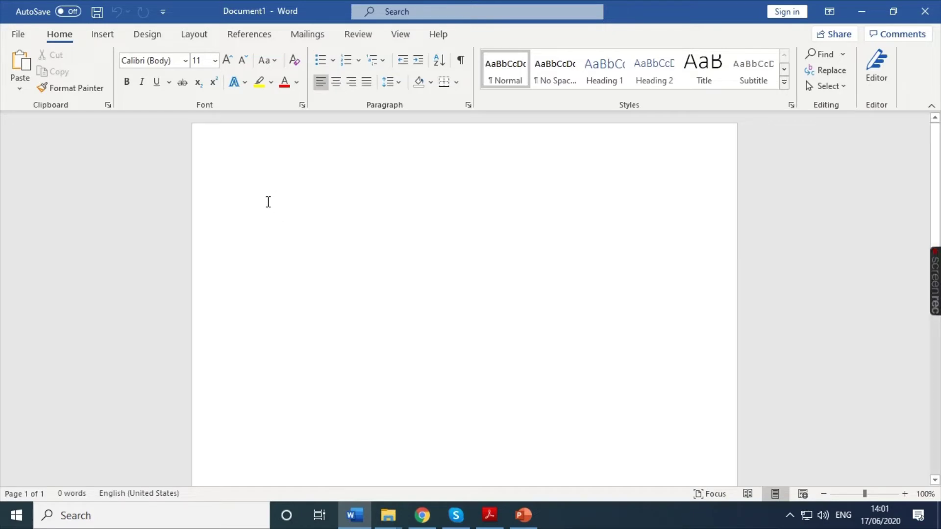
right_click(268, 201)
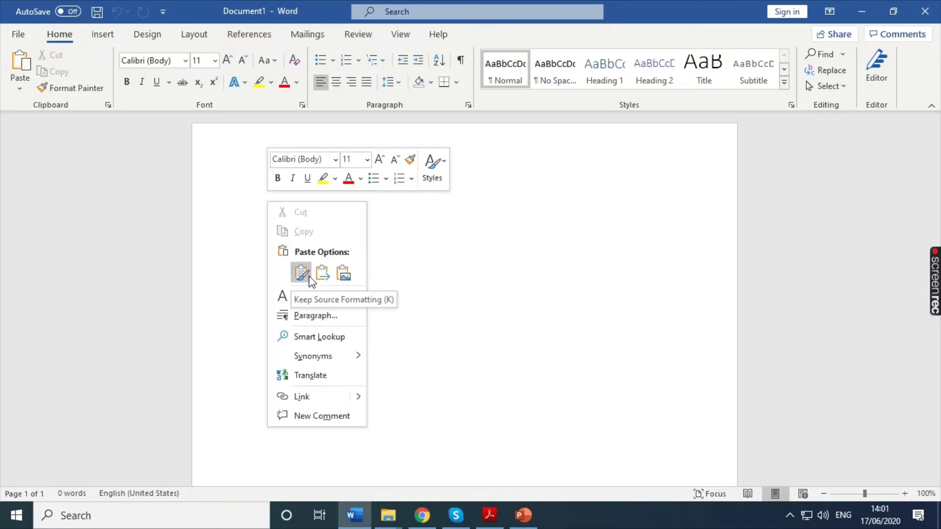
left_click(342, 278)
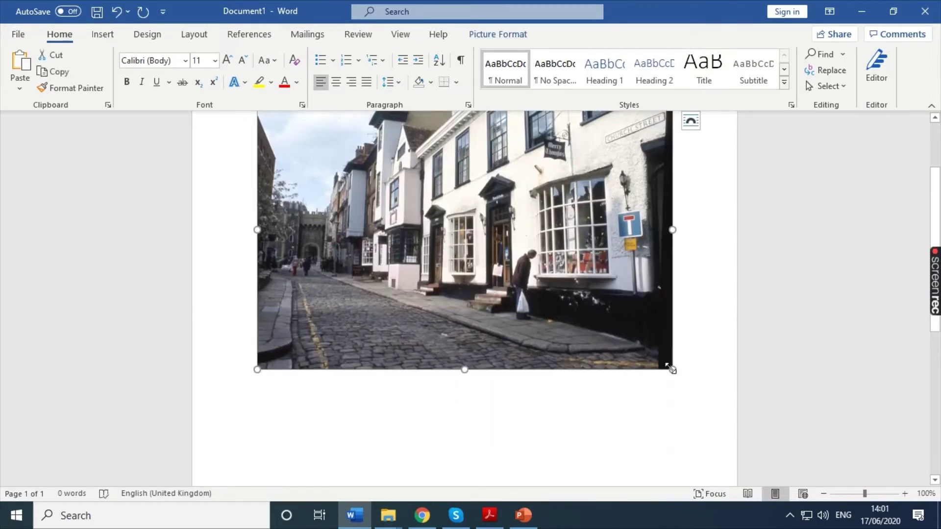
left_click_drag(672, 369, 464, 225)
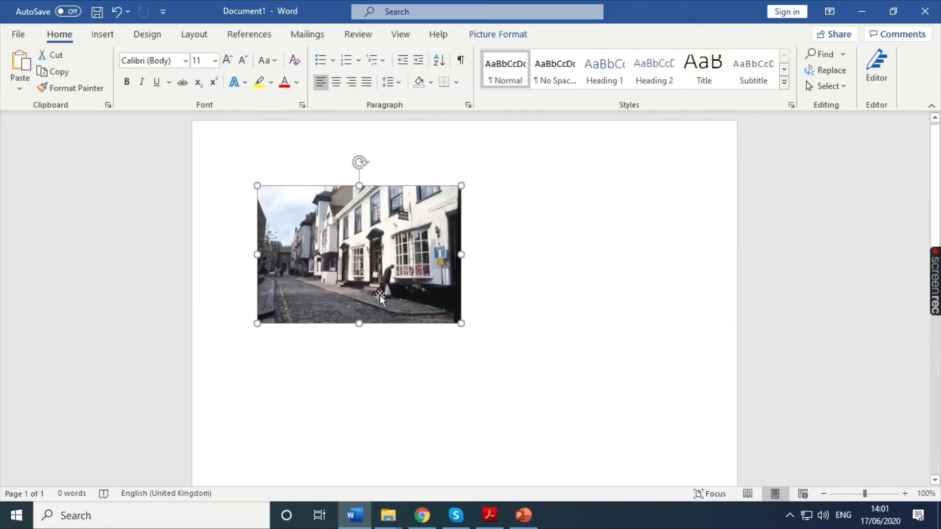
left_click(469, 319)
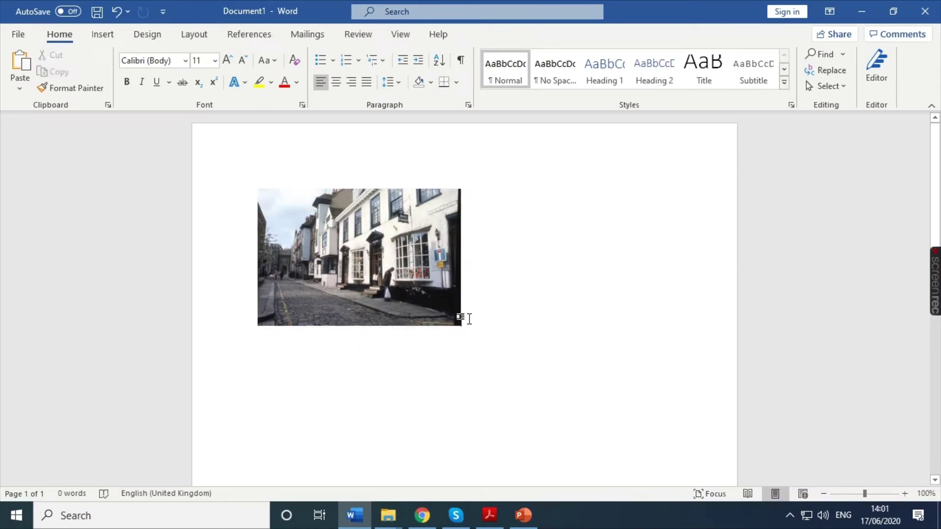
Add a caption to the photo reading 'Church Street, Windsor - 1975'
right_click(401, 296)
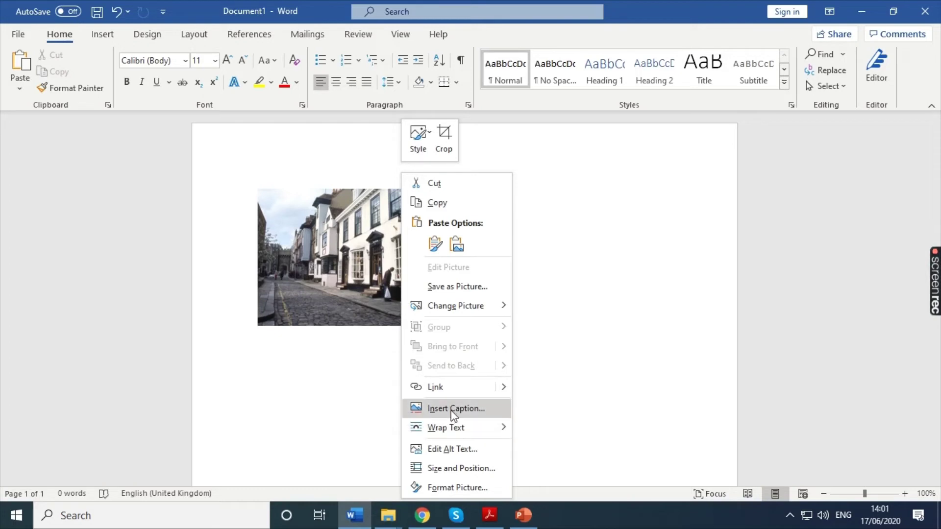
left_click(475, 408)
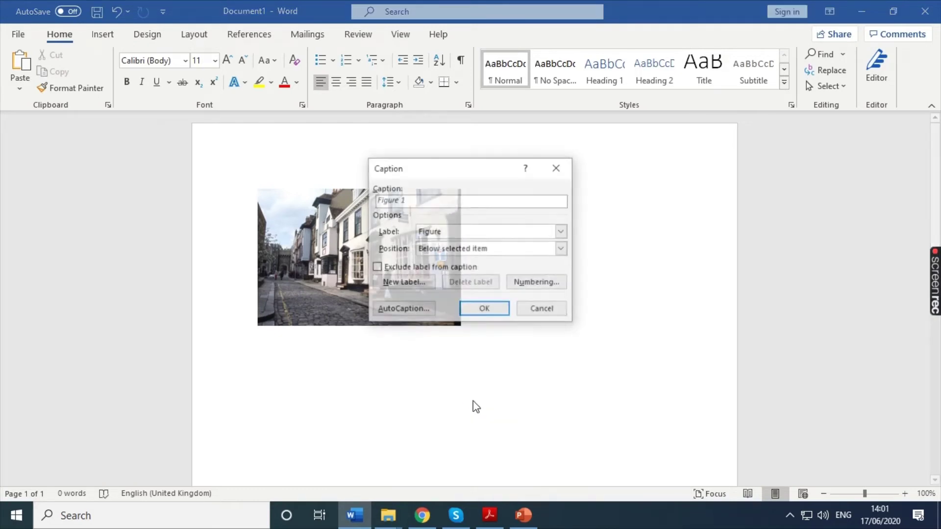
left_click(483, 309)
triple_click(279, 347)
key("alt+Tab")
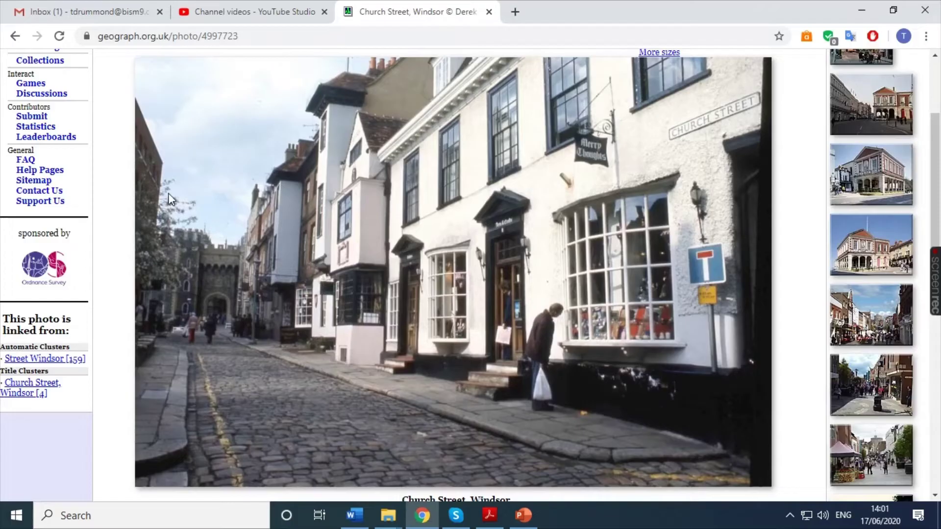
scroll(166, 195, "up", 3)
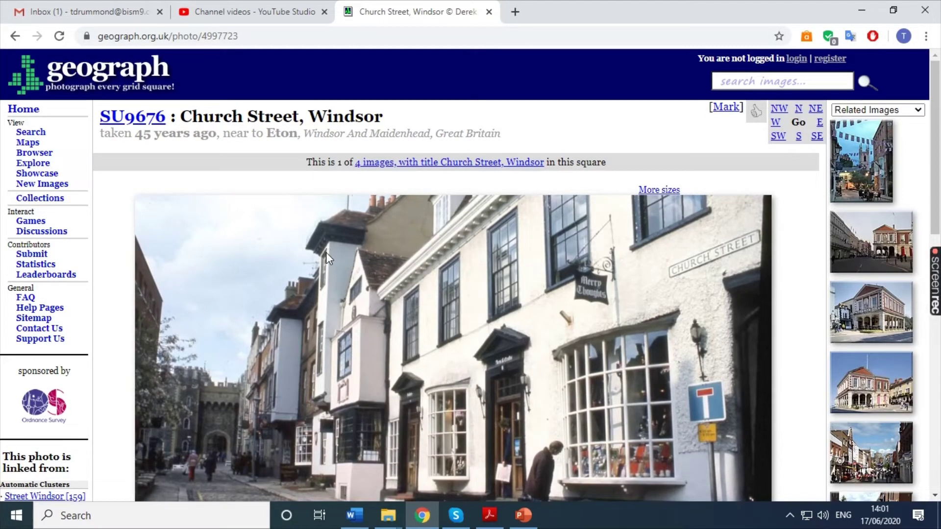
scroll(326, 252, "down", 2)
key("alt+Tab")
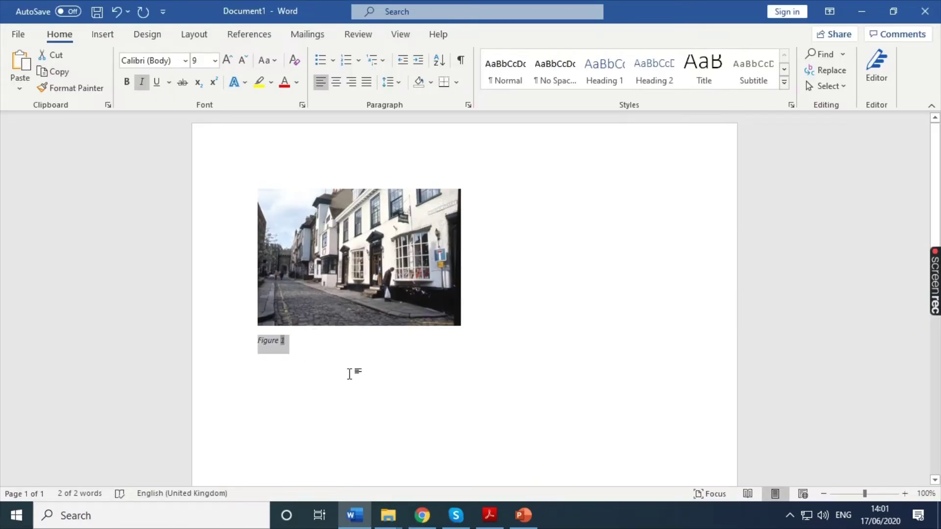
type("Church Stre")
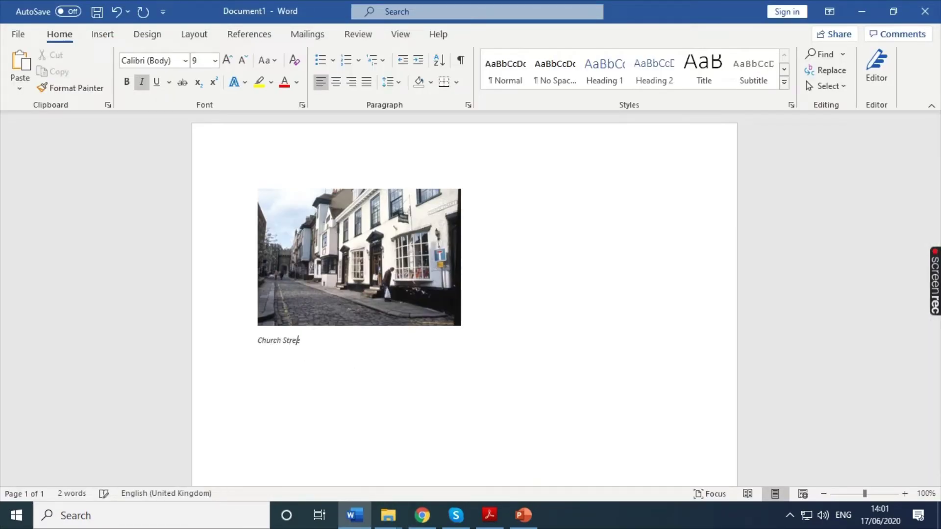
type("et, Wind")
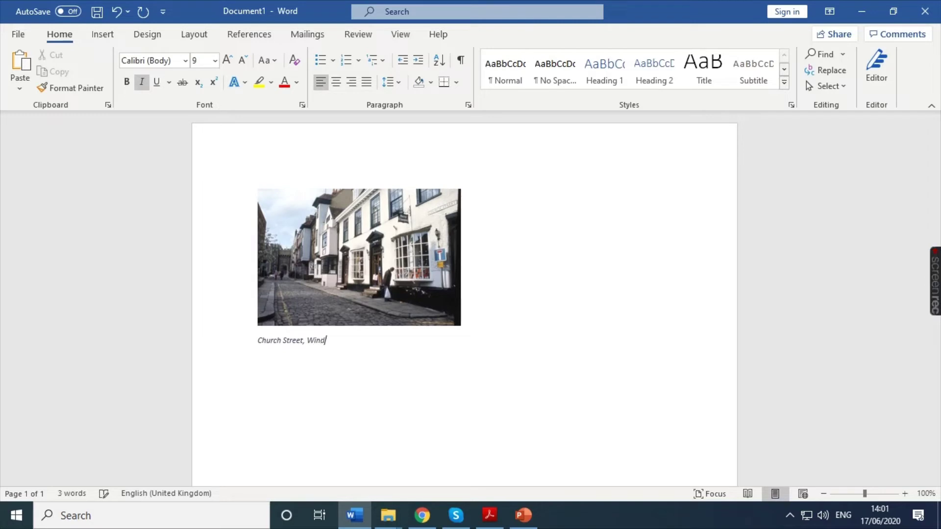
type("sor - 1975")
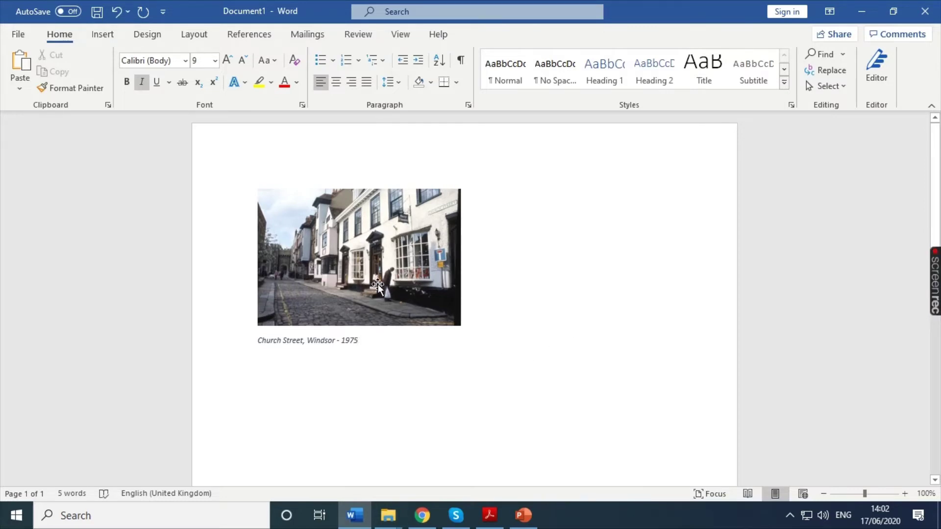
key("alt+Tab")
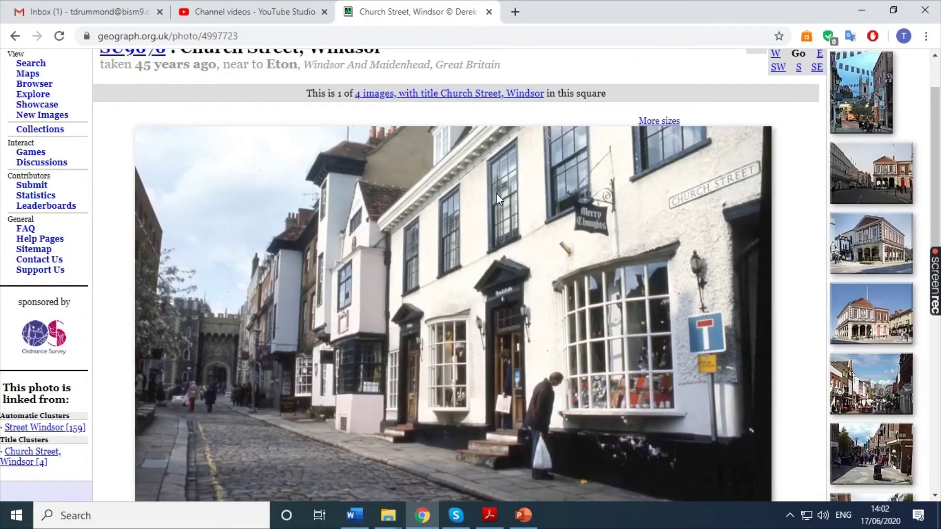
Search 'church street windsor' in a new tab to show Church St on the map
left_click(514, 12)
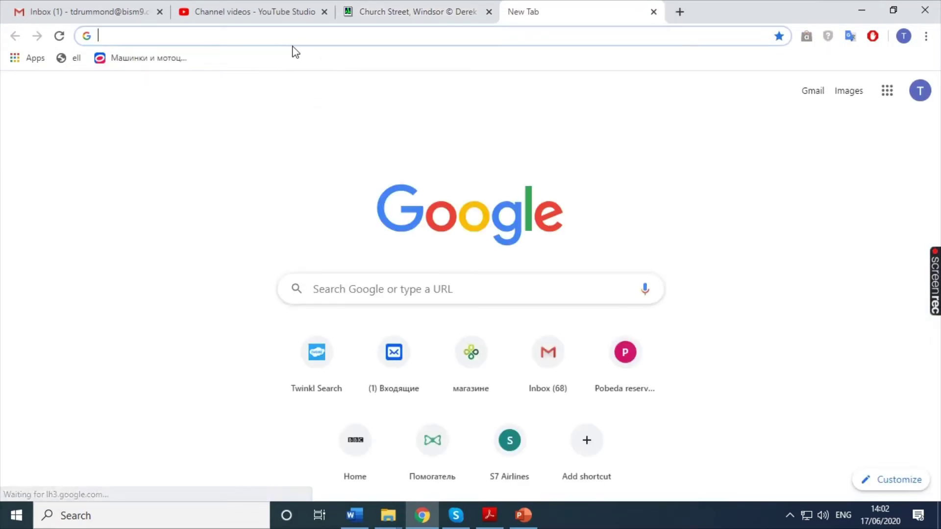
type("church street ")
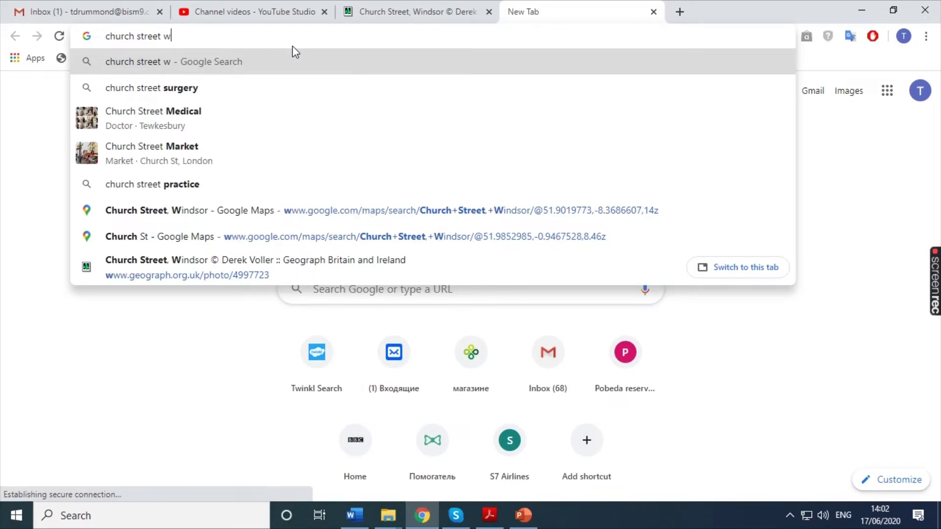
type("windso")
key("Return")
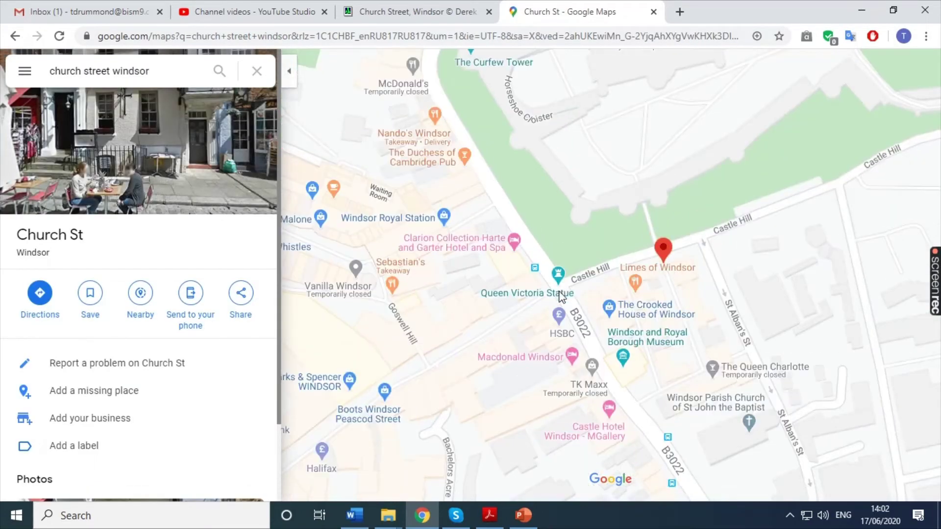
Scroll the Geograph Church Street photo page to its description of the cobbled street
left_click(365, 7)
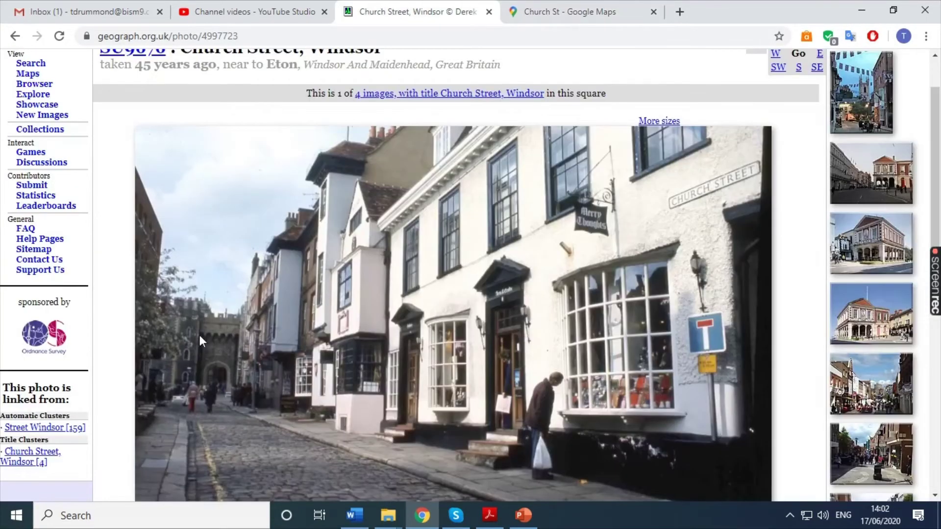
scroll(289, 329, "down", 3)
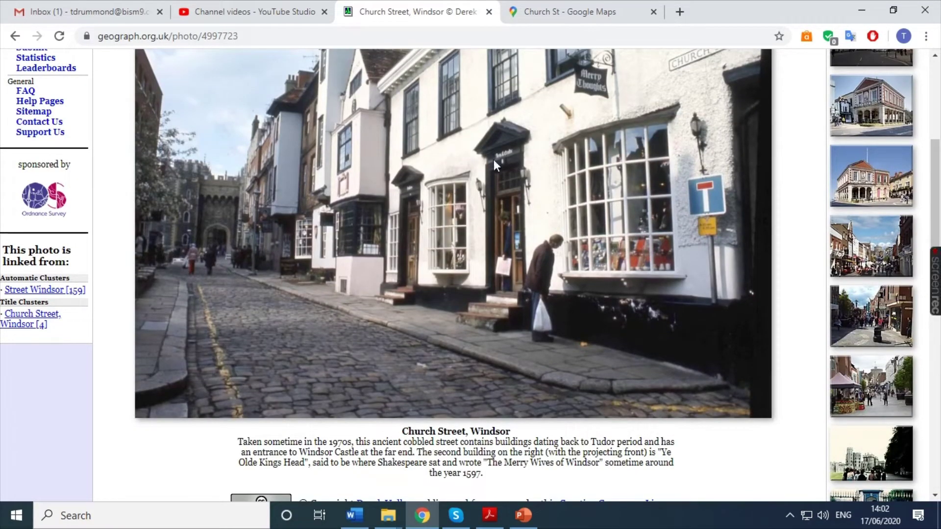
scroll(463, 226, "up", 2)
scroll(463, 225, "down", 2)
Turn the Church St Street View to face up the cobbled street toward the castle gateway
left_click(501, 11)
scroll(665, 275, "down", 2)
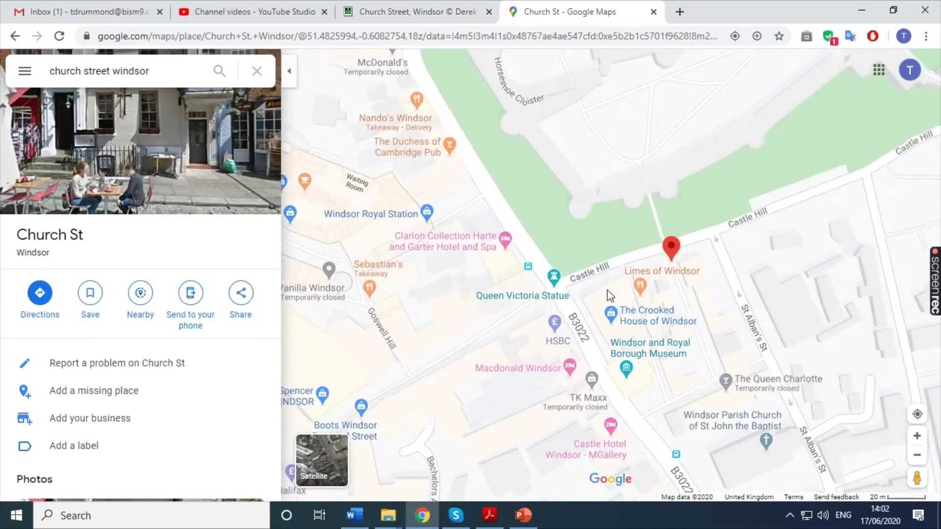
scroll(664, 250, "down", 2)
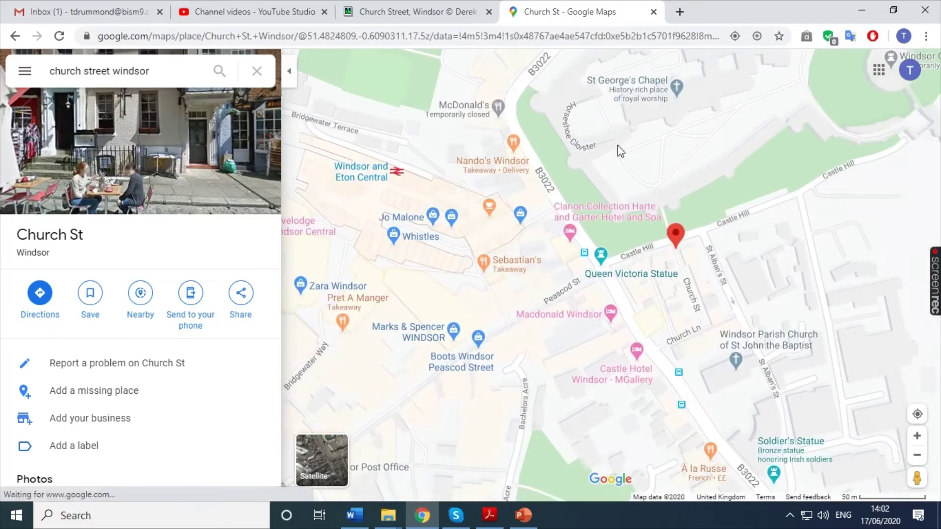
scroll(711, 315, "up", 3)
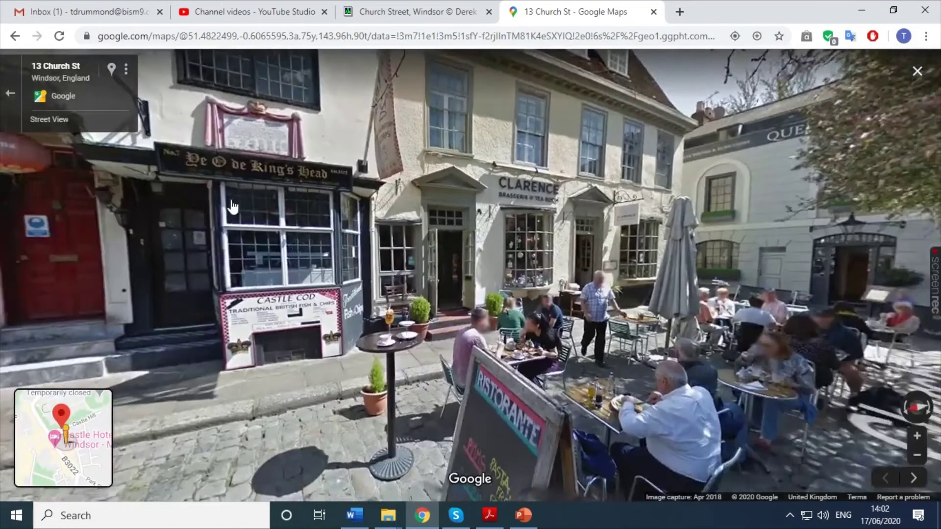
left_click_drag(232, 207, 416, 222)
left_click_drag(269, 219, 517, 193)
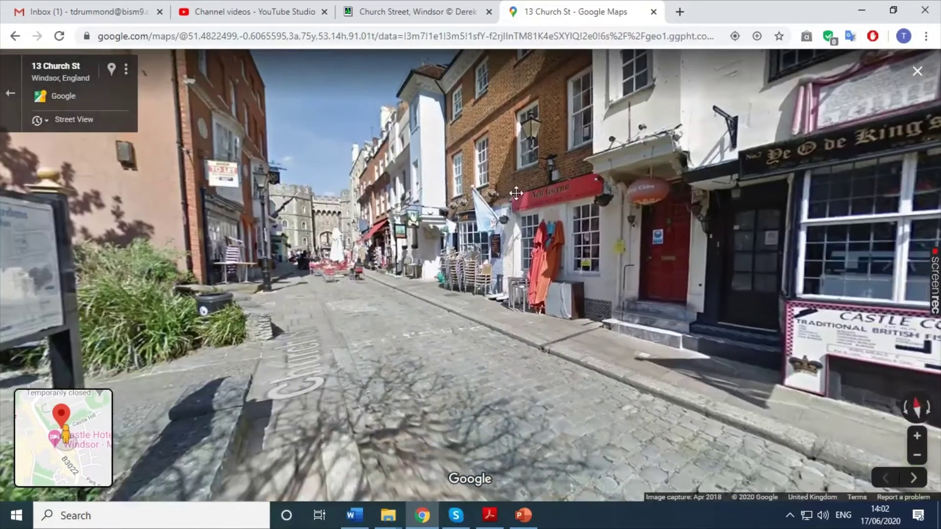
left_click(405, 10)
left_click(543, 10)
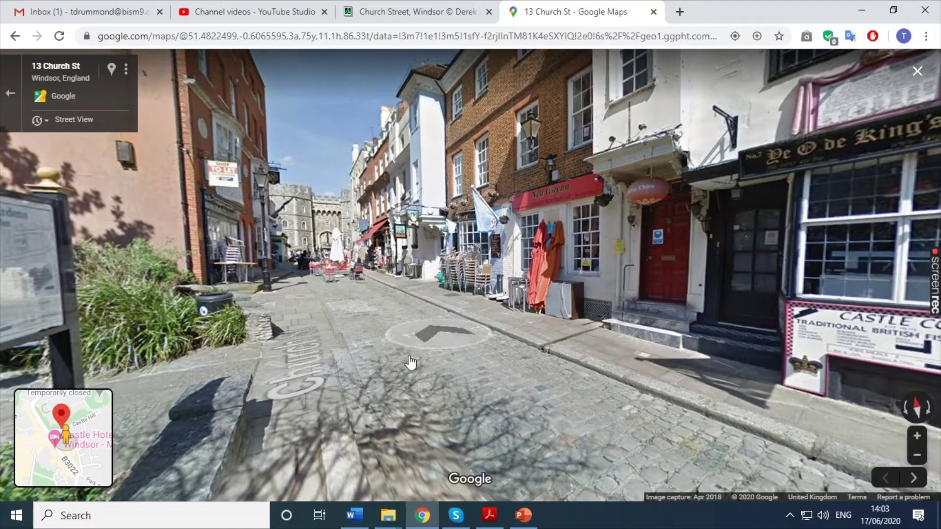
Launch Snipping Tool from a Start search for 'snipping'
left_click(147, 521)
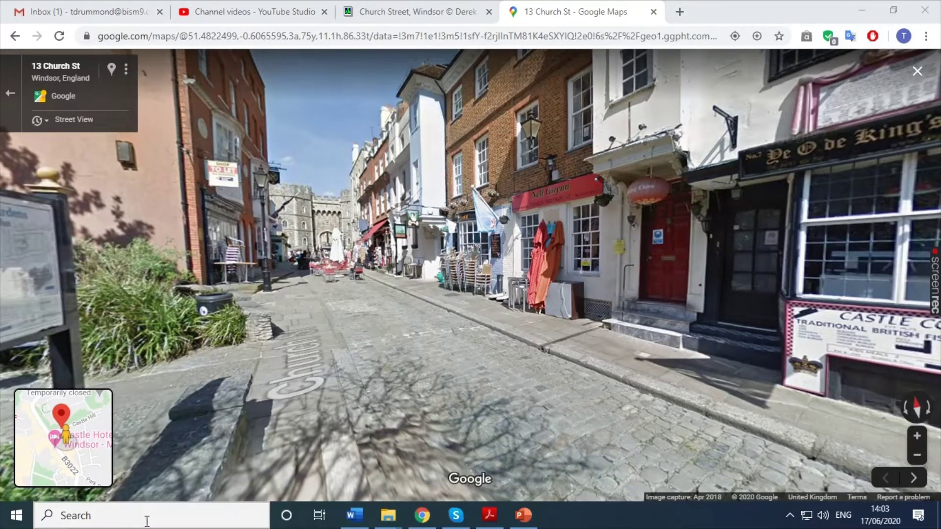
type("snipp")
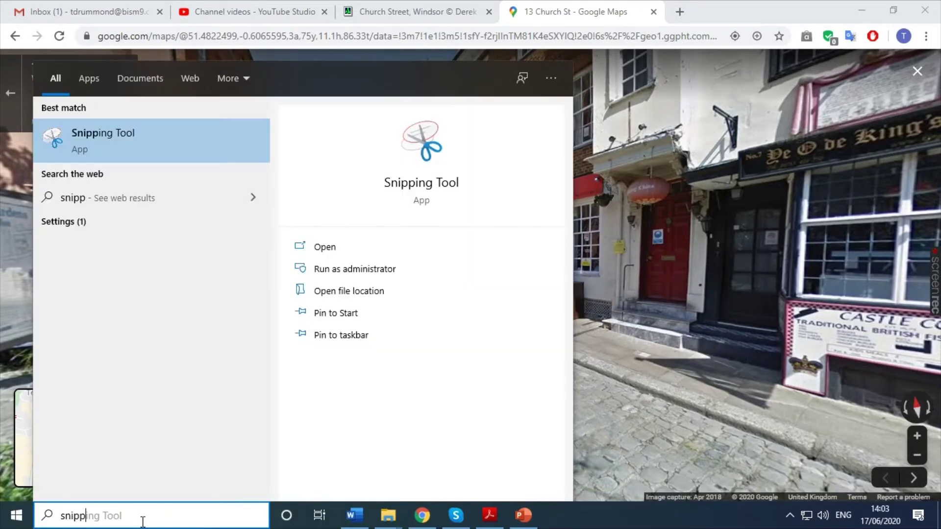
type("ing")
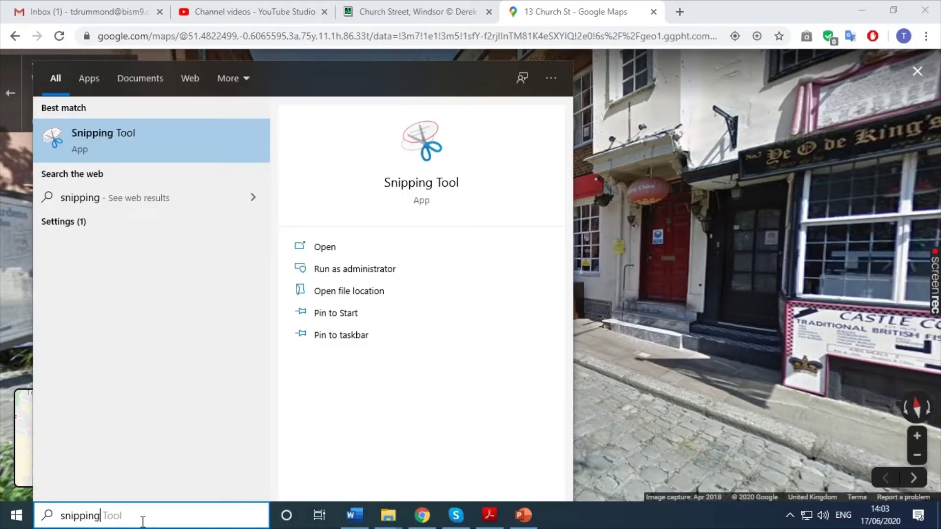
left_click(103, 143)
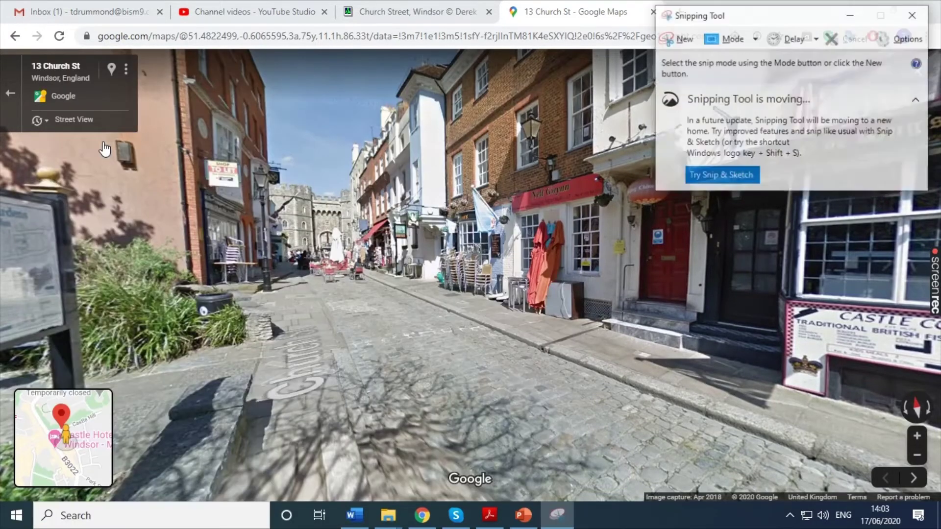
Snip the full Street View image and copy the capture
left_click(689, 40)
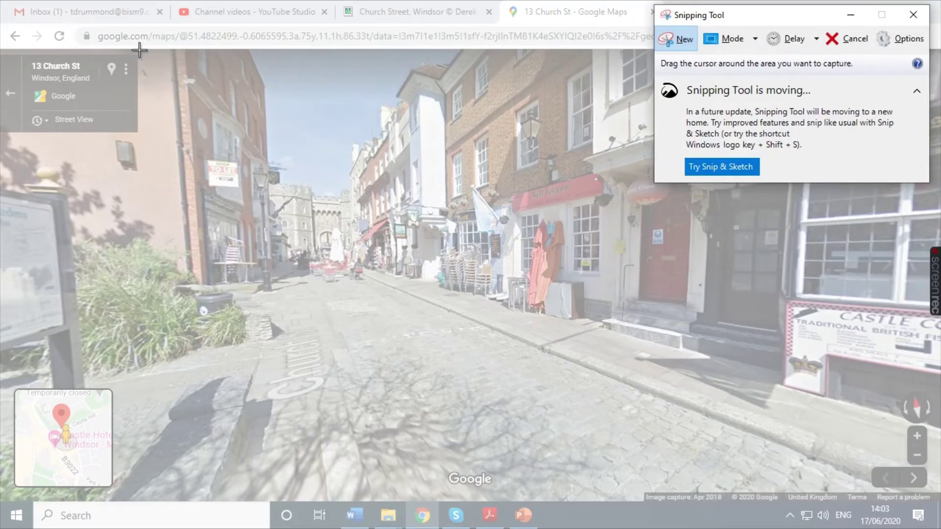
left_click_drag(140, 49, 926, 494)
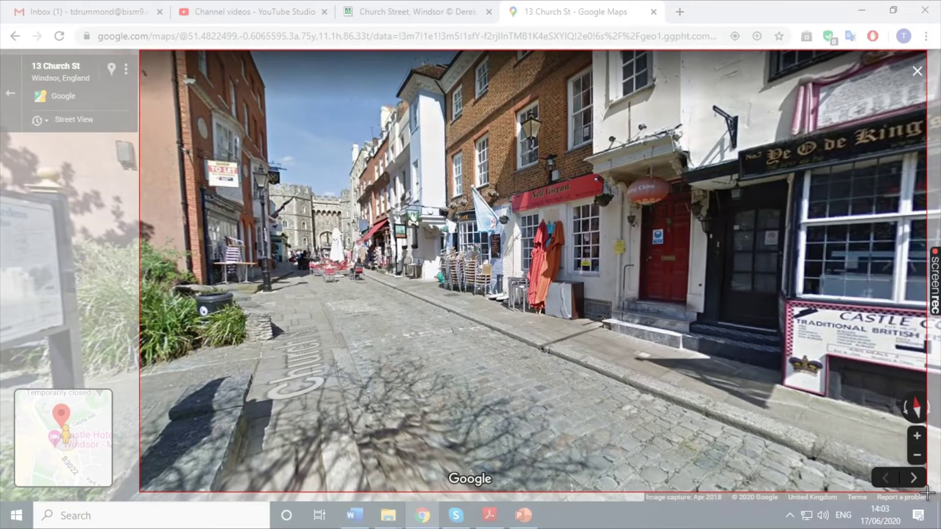
left_click_drag(926, 493, 926, 493)
scroll(607, 357, "down", 1)
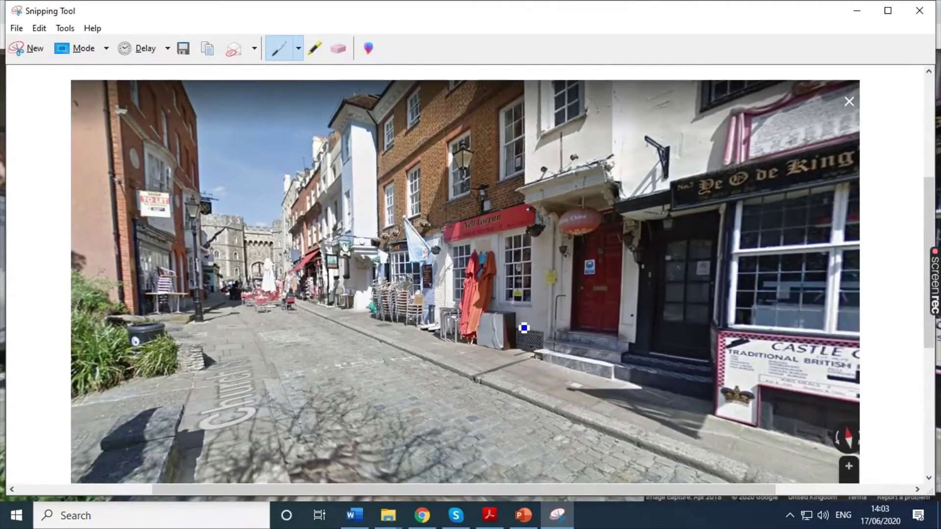
scroll(340, 244, "down", 1)
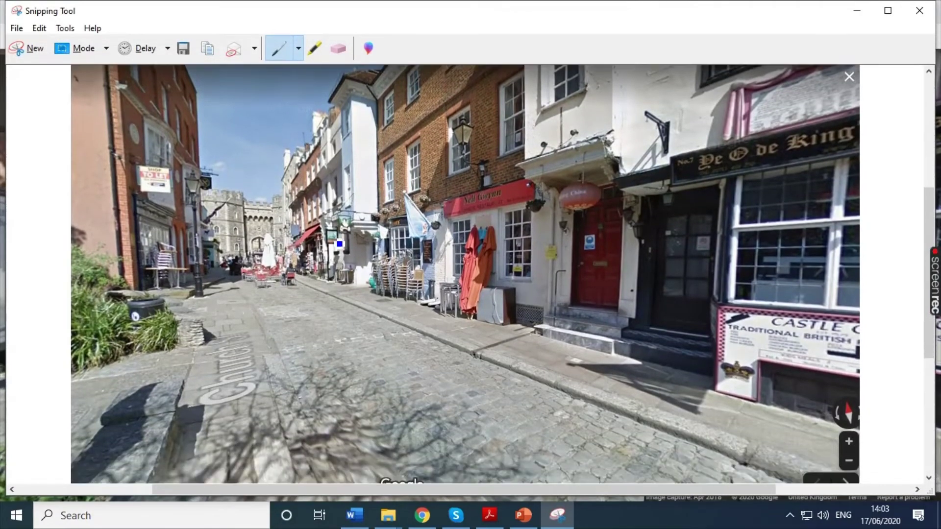
right_click(412, 239)
left_click(441, 259)
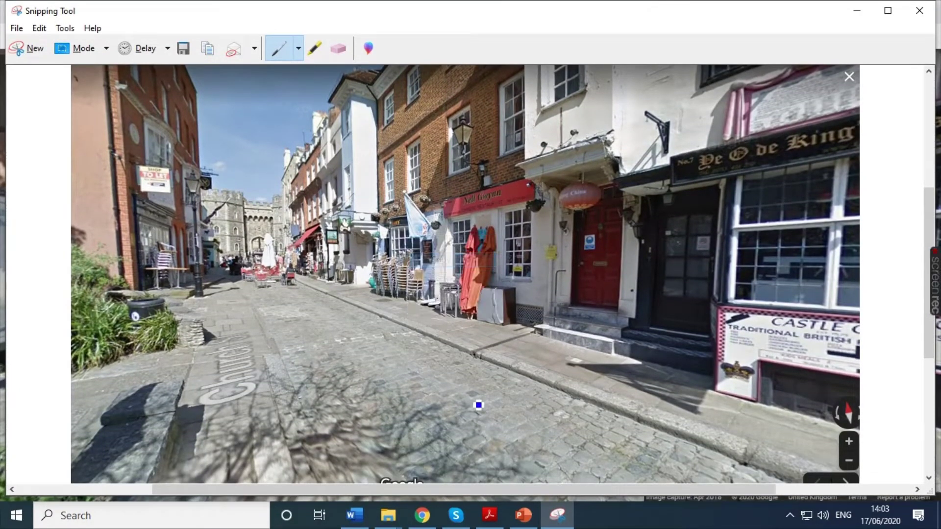
Paste the Street View snip below the 1975 photo and shrink it
left_click(354, 515)
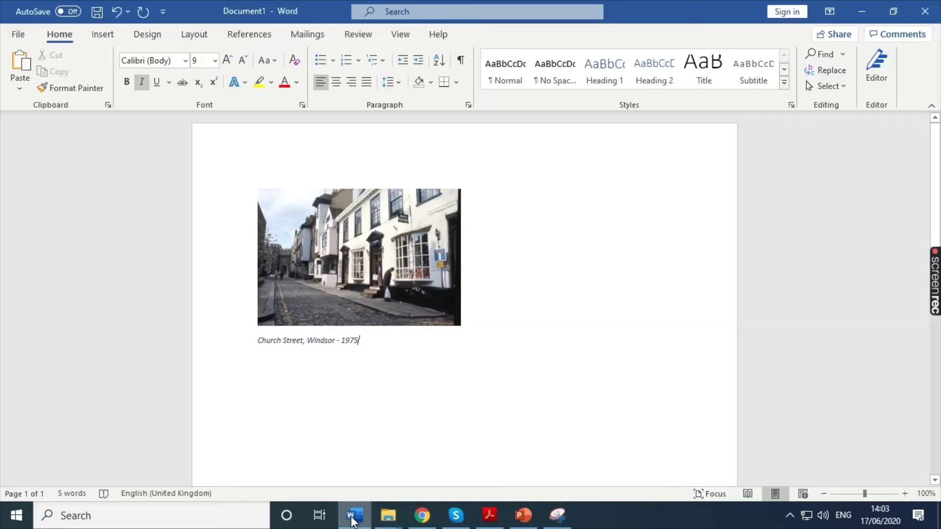
right_click(519, 279)
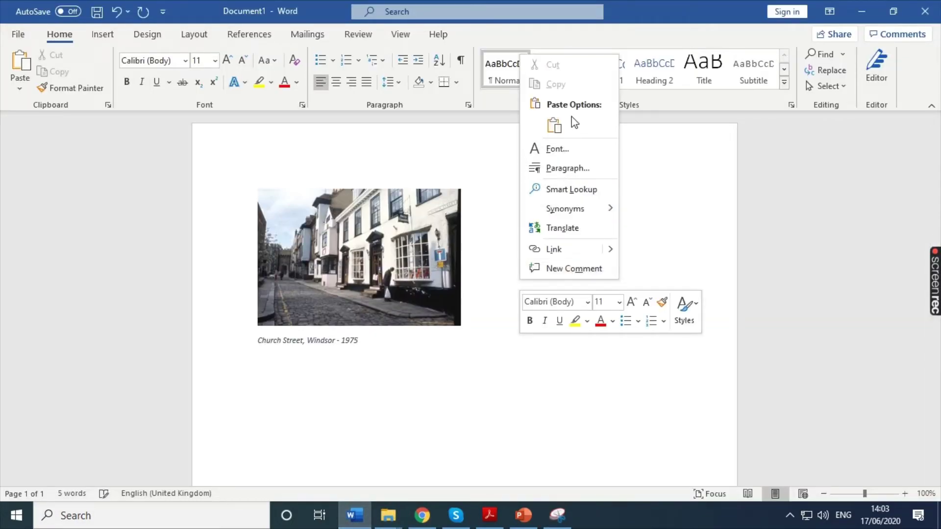
left_click(554, 125)
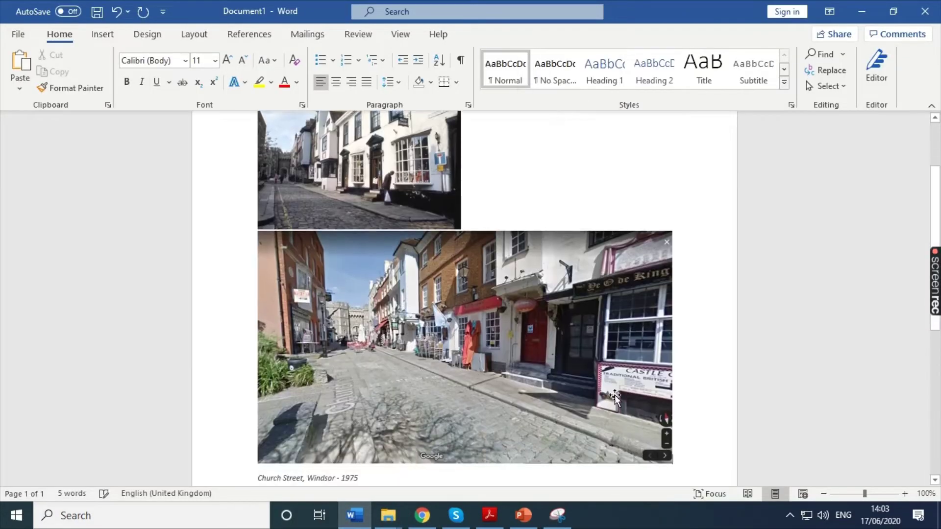
left_click(669, 456)
left_click_drag(673, 464, 487, 357)
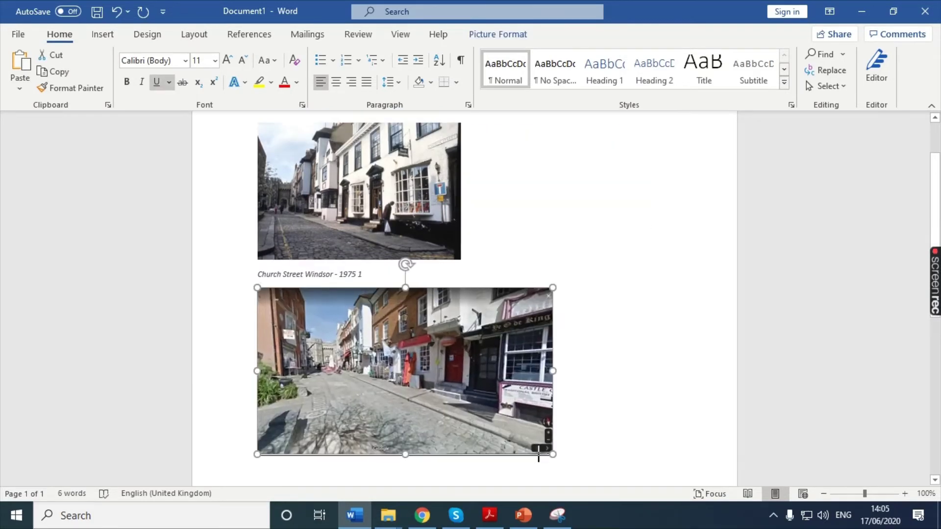
Resize the top 1975 photo to match the Street View picture's width
left_click(420, 200)
left_click_drag(461, 260, 517, 299)
scroll(510, 294, "down", 3)
left_click(507, 292)
right_click(422, 294)
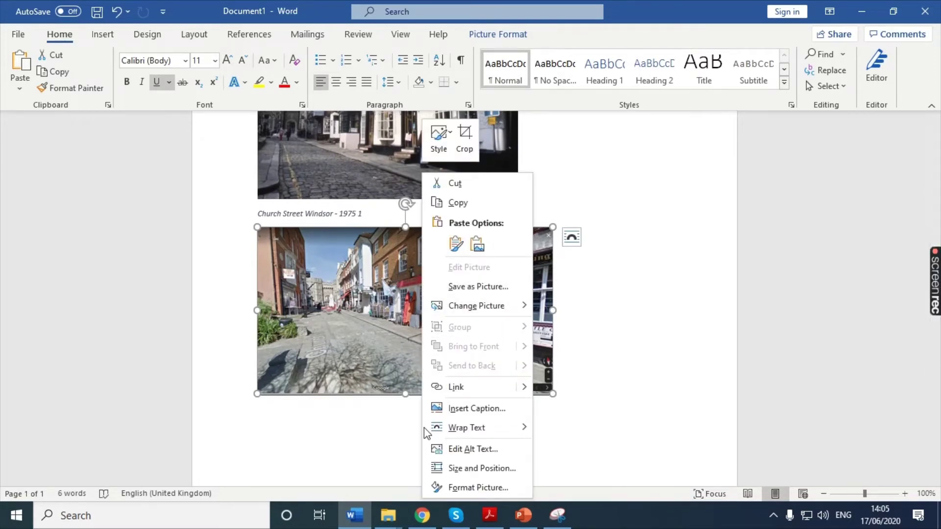
Create the caption label 'Church Street Windsor 2018' and insert it below the Street View picture
left_click(474, 412)
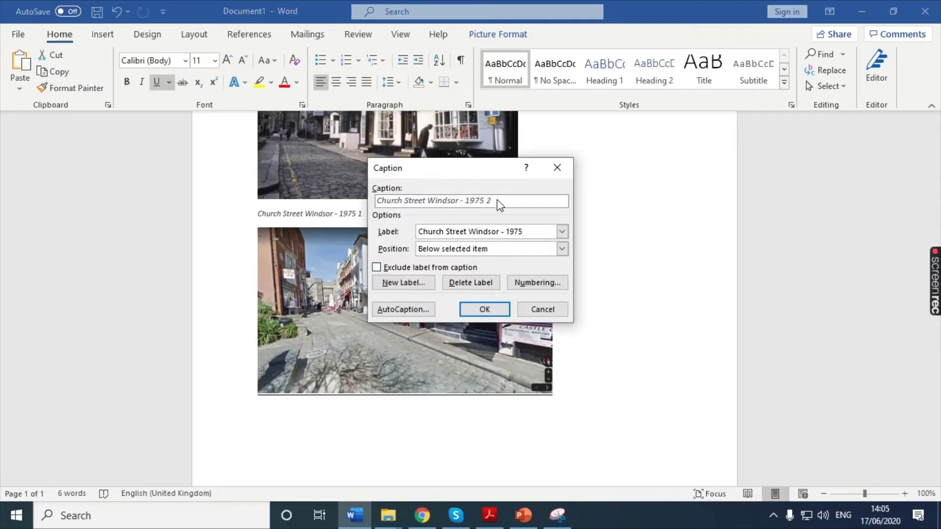
left_click(406, 287)
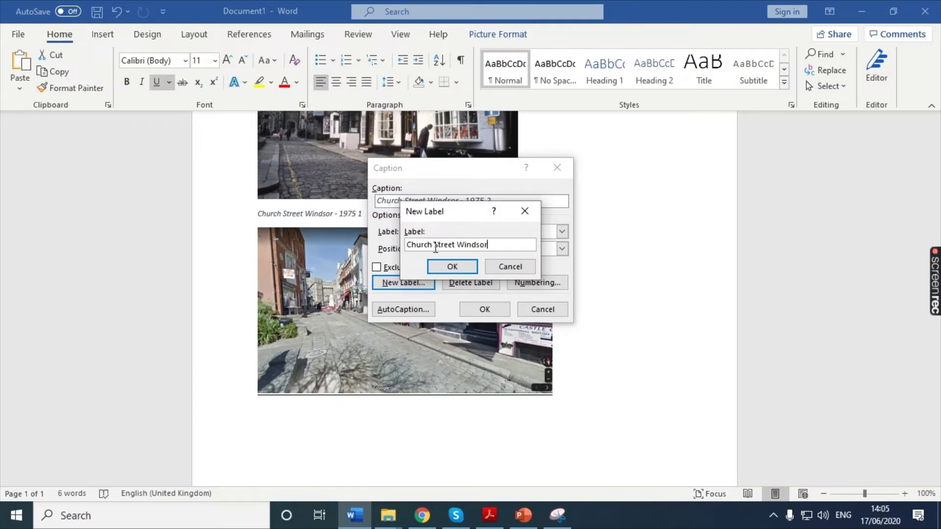
key("alt+Tab")
key("Tab")
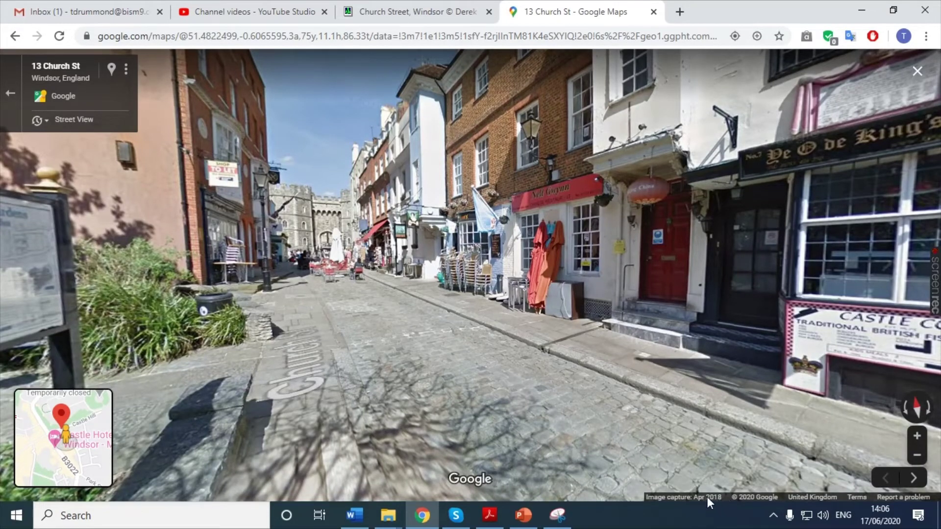
key("alt+Tab")
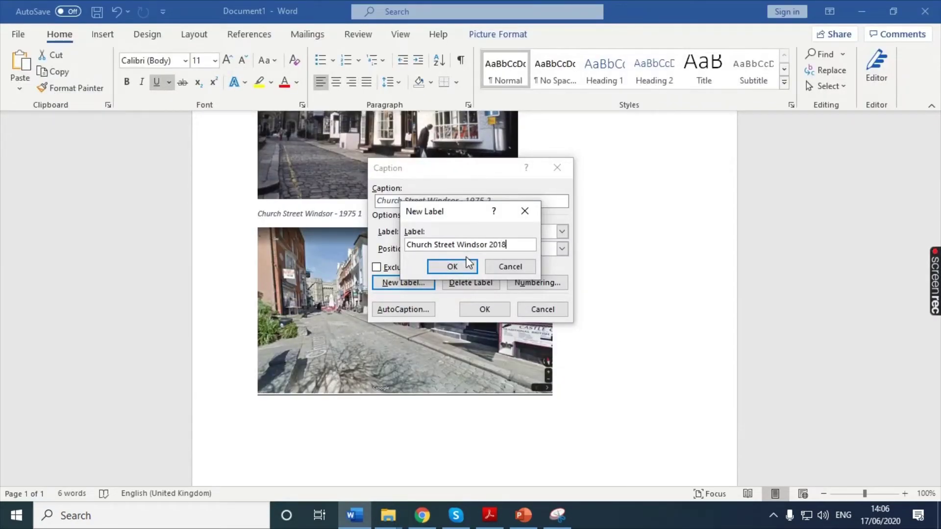
left_click(451, 266)
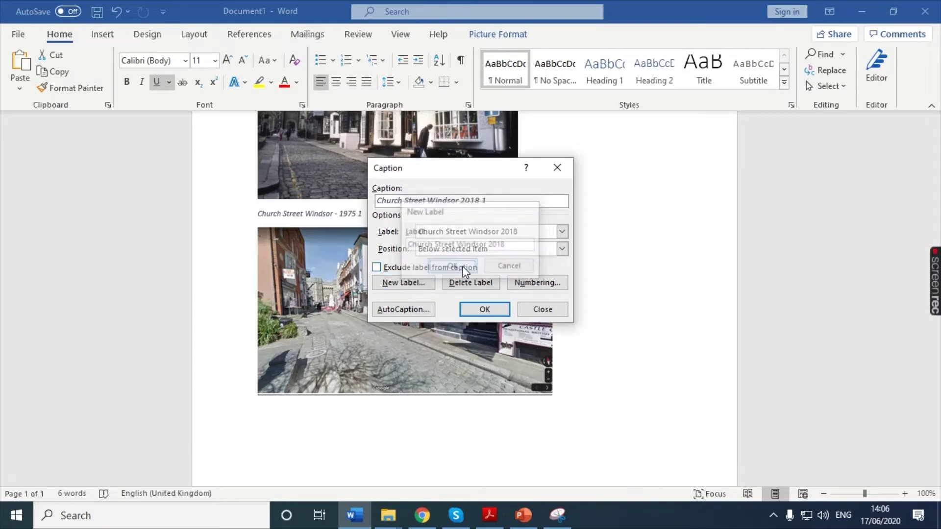
left_click(484, 309)
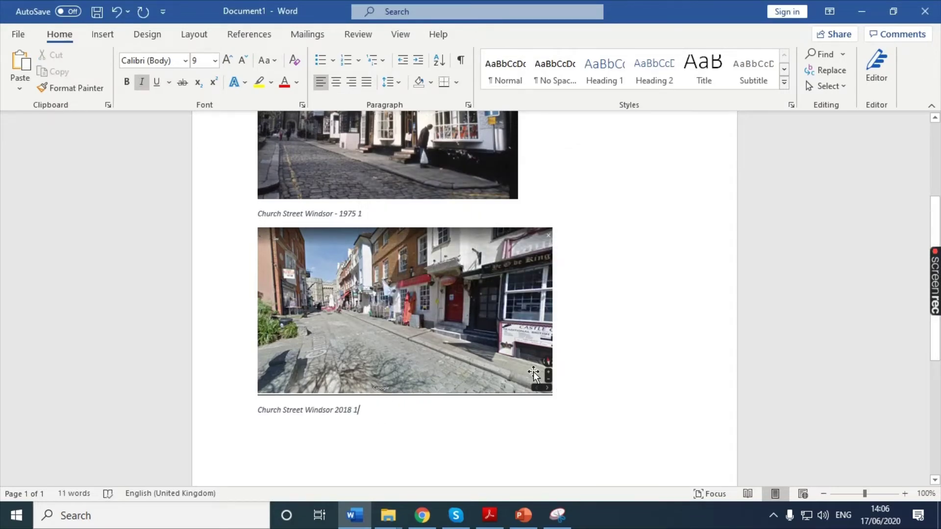
scroll(556, 346, "up", 2)
scroll(418, 330, "down", 2)
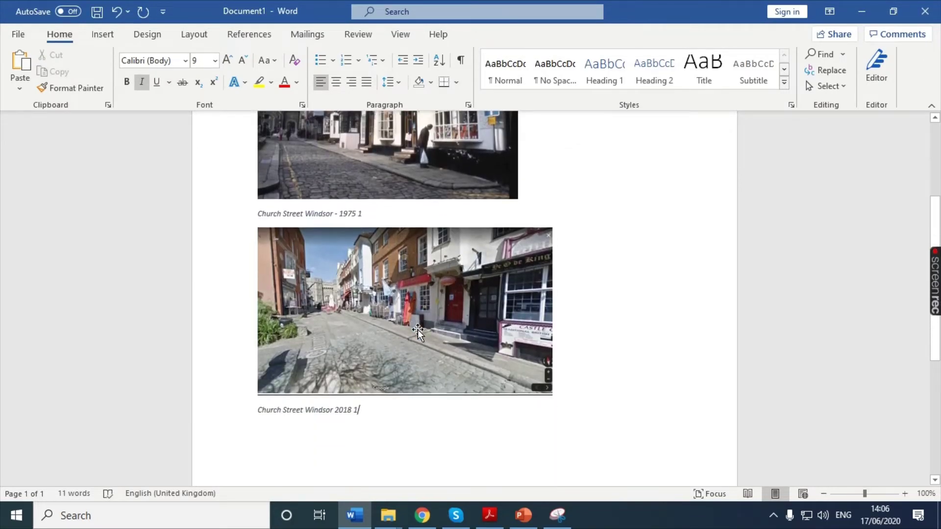
scroll(417, 331, "up", 4)
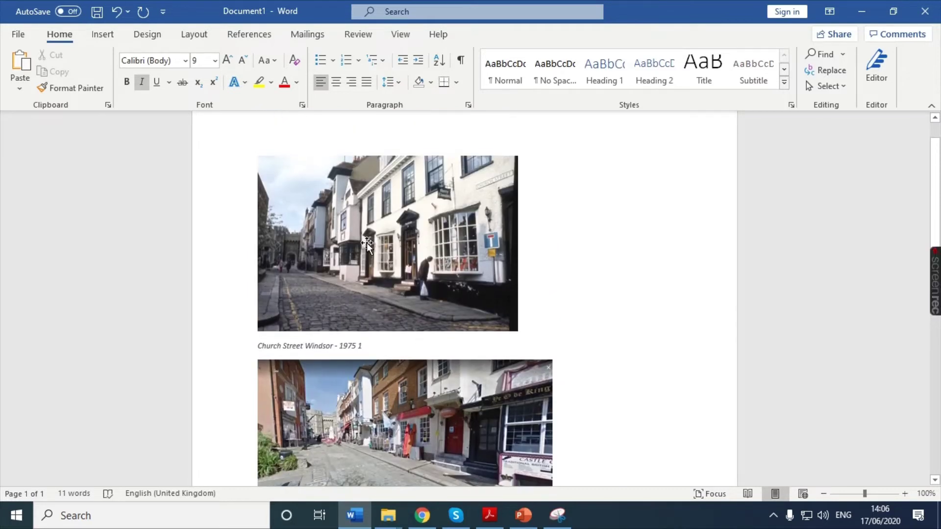
key("alt+Tab")
key("alt+Tab")
left_click(313, 193)
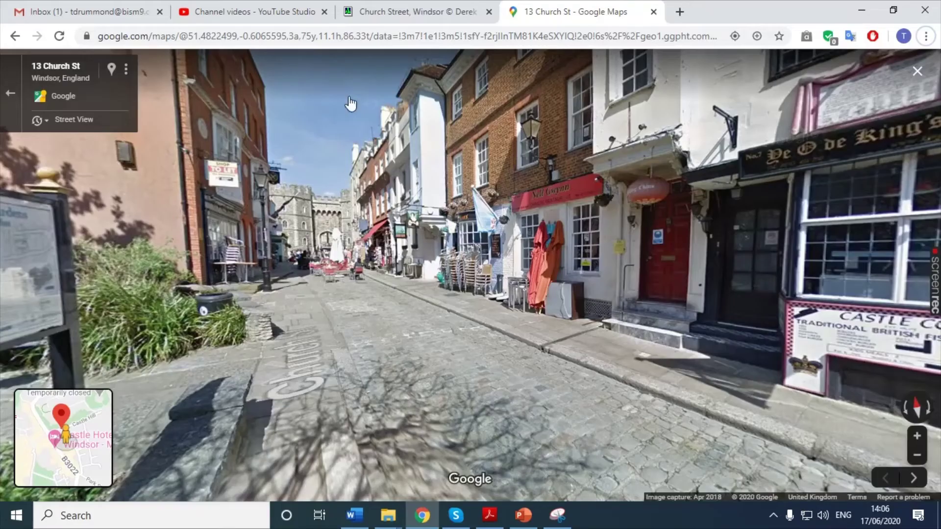
left_click(445, 16)
scroll(503, 196, "up", 2)
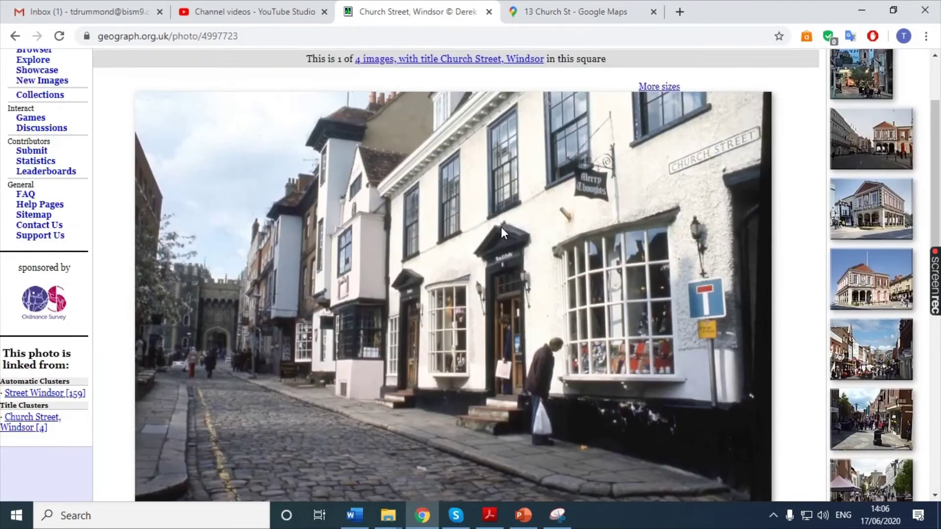
scroll(501, 227, "up", 1)
left_click(563, 19)
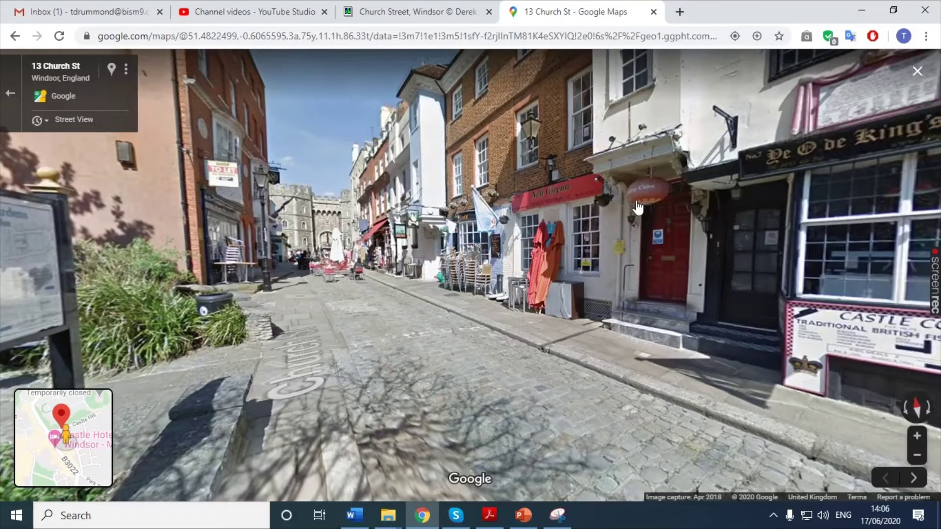
left_click(410, 13)
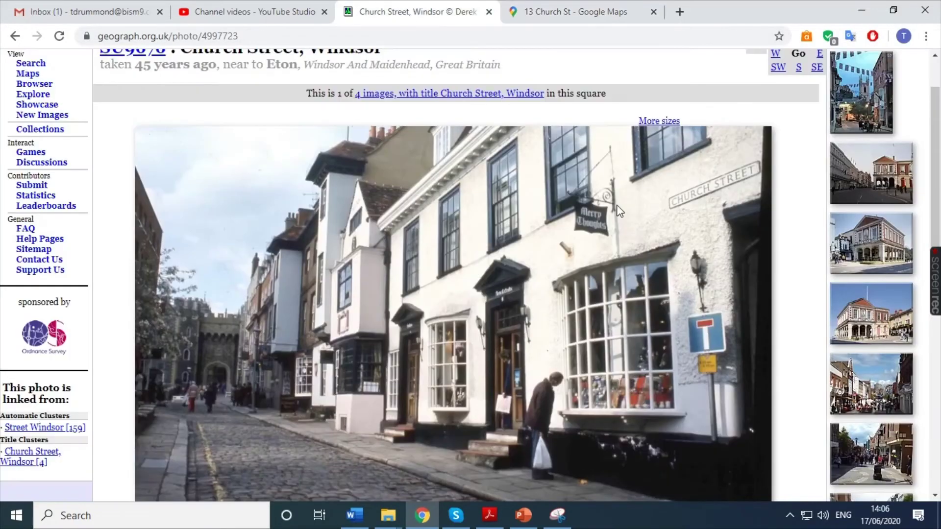
left_click(588, 11)
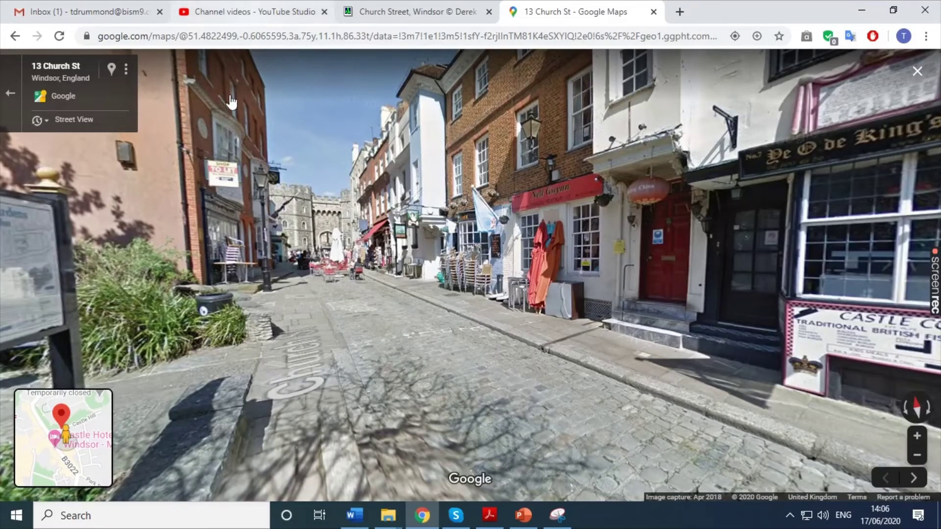
key("alt+Tab")
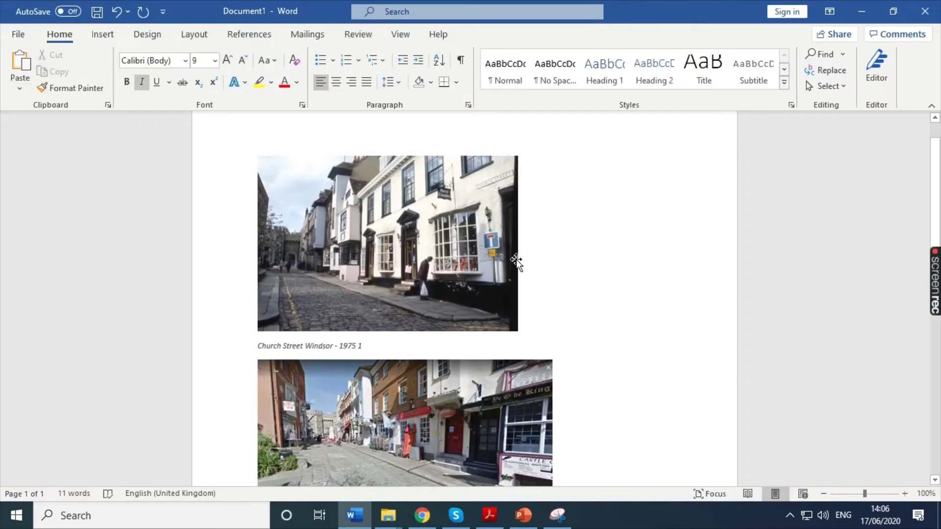
Browse the Insert tab's Shapes gallery, then close it without adding any shape
scroll(516, 260, "up", 1)
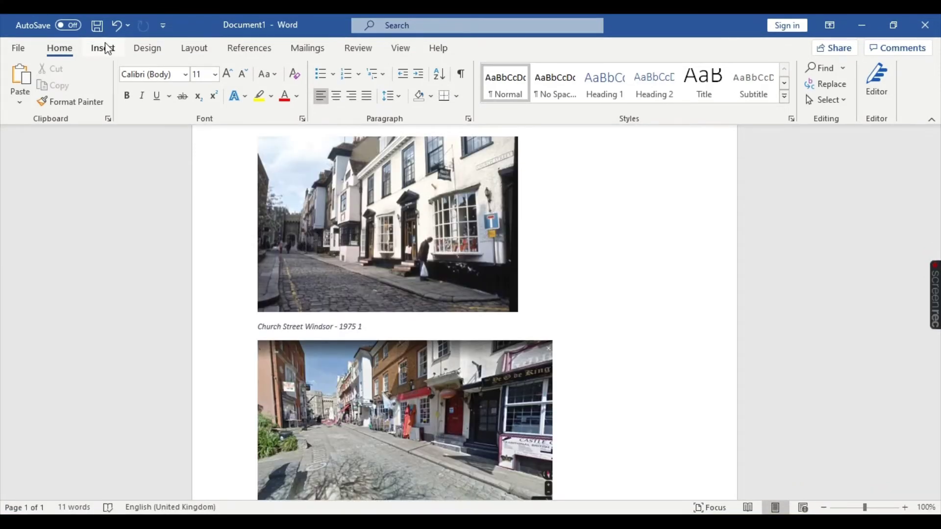
left_click(106, 48)
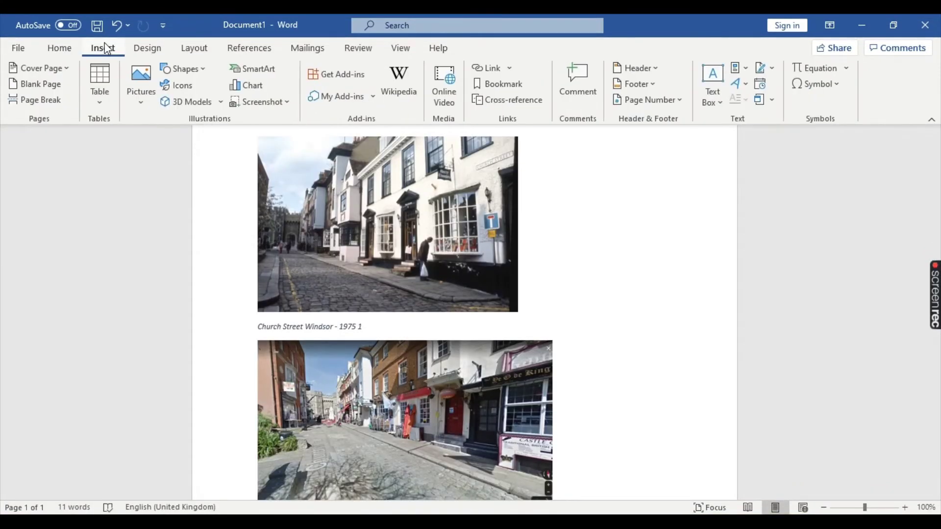
left_click(184, 69)
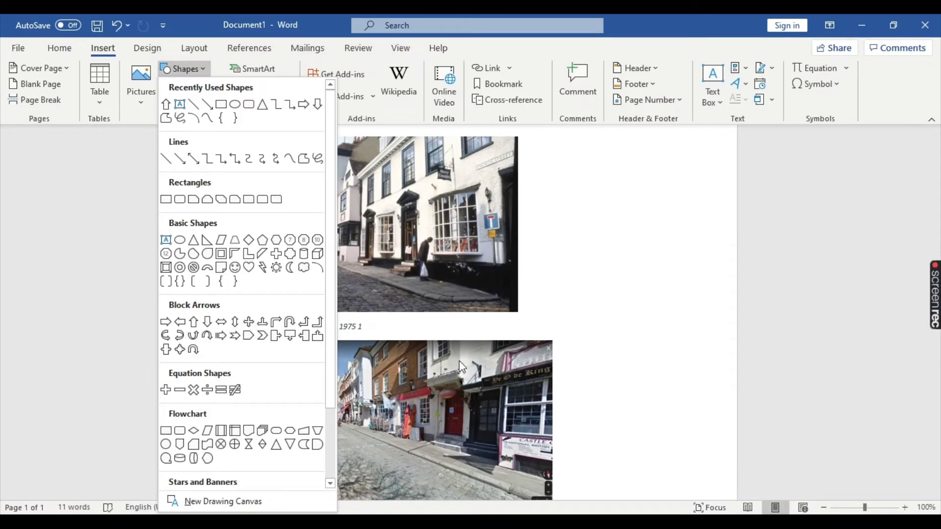
left_click(595, 308)
scroll(471, 292, "down", 5)
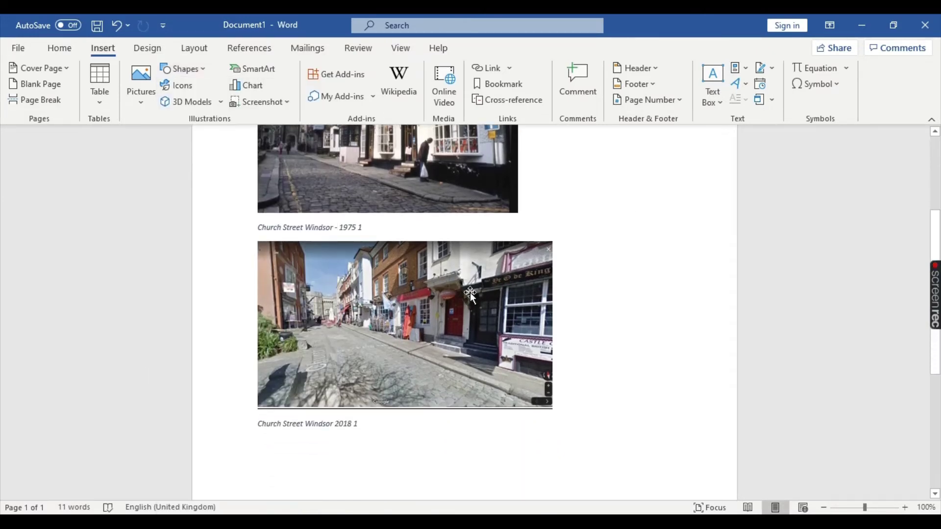
Type the headings 'Similarities (and why)' and 'Differences (and why)' and make them centred, bold and underlined
scroll(290, 382, "down", 1)
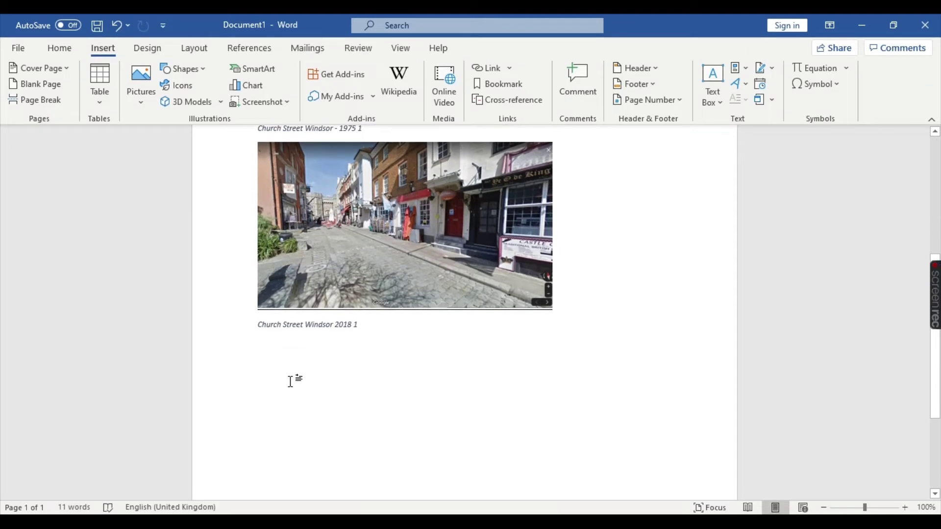
type("Similari")
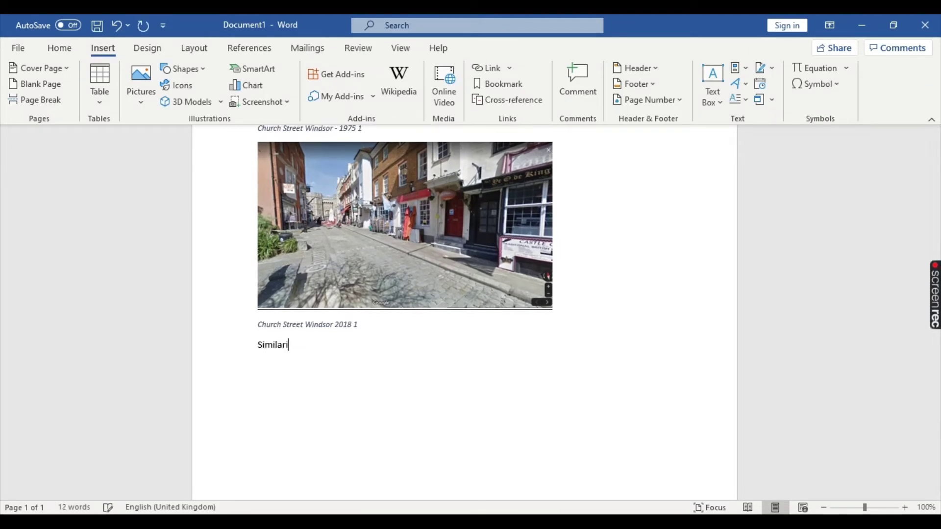
type("ties ()")
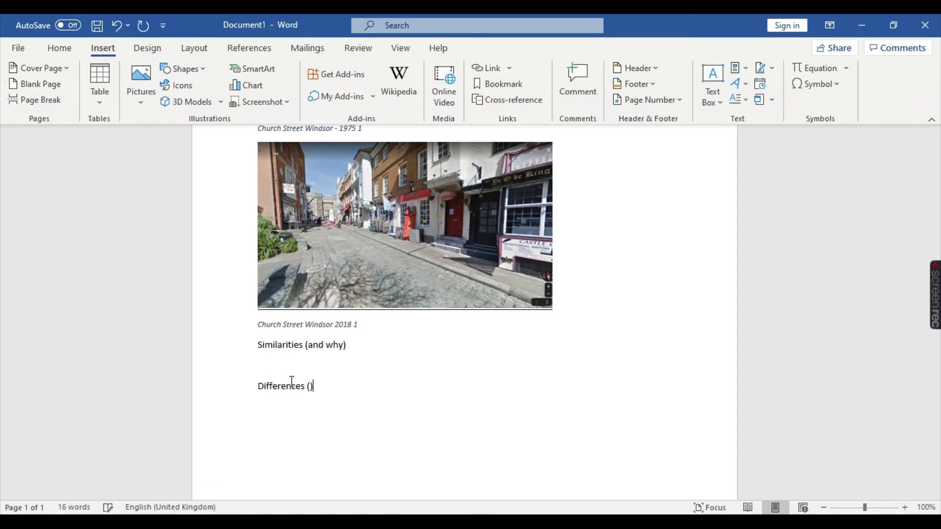
type("y")
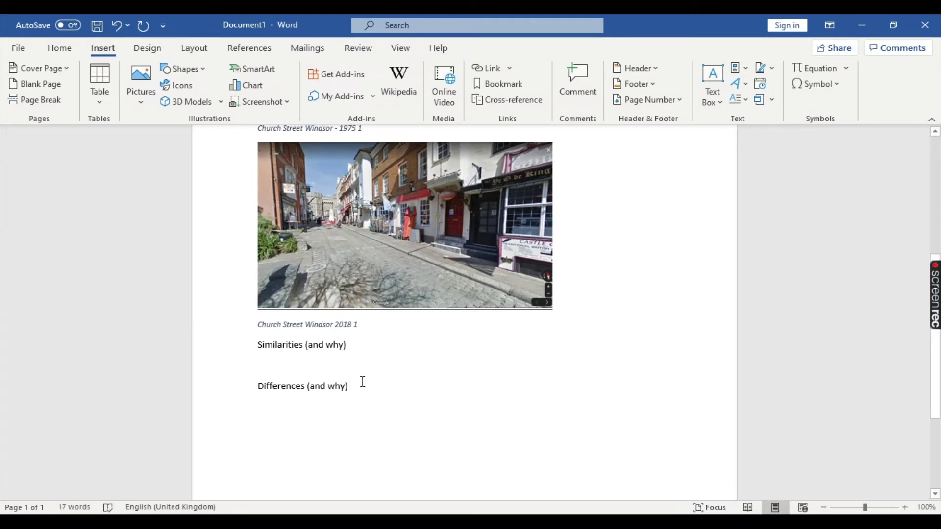
left_click_drag(362, 384, 269, 350)
key("ctrl+e")
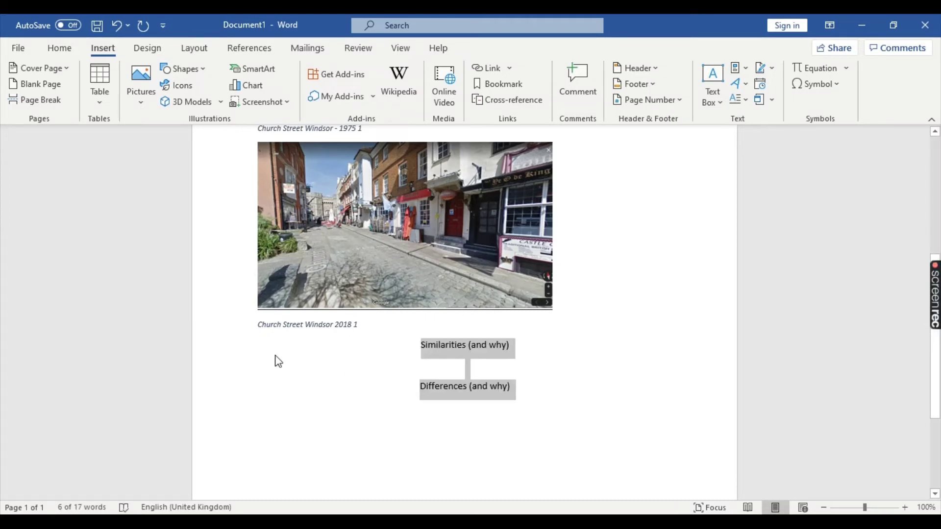
key("ctrl+b")
key("ctrl+u")
key("Left")
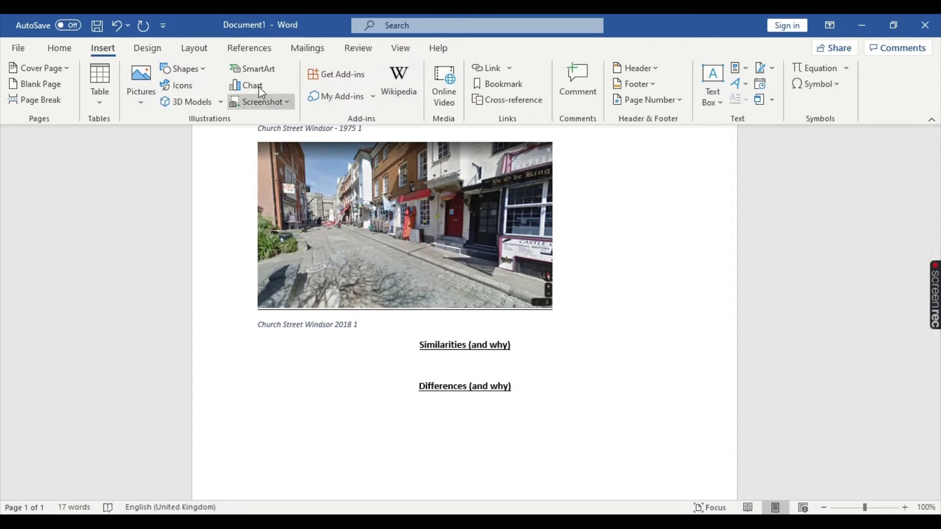
Add an arrowhead bullet on the line between the two headings
left_click(57, 48)
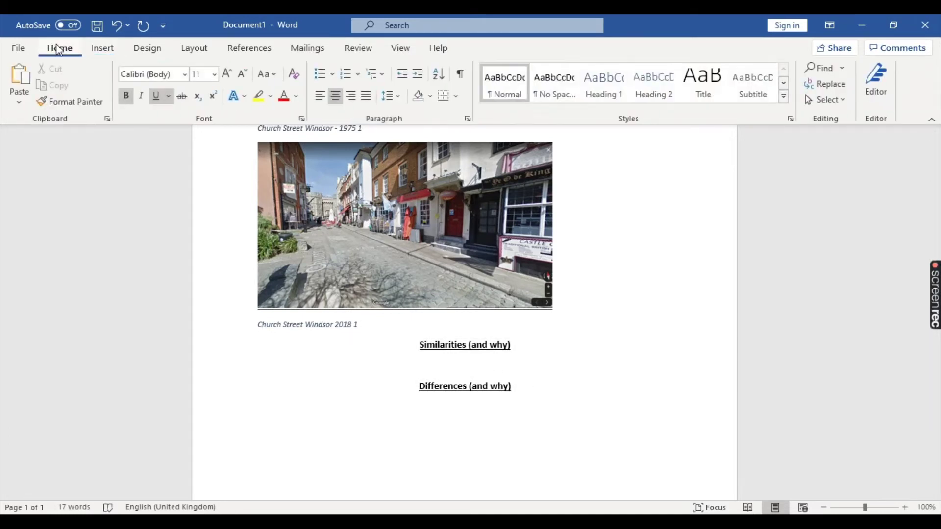
left_click(320, 75)
left_click(332, 75)
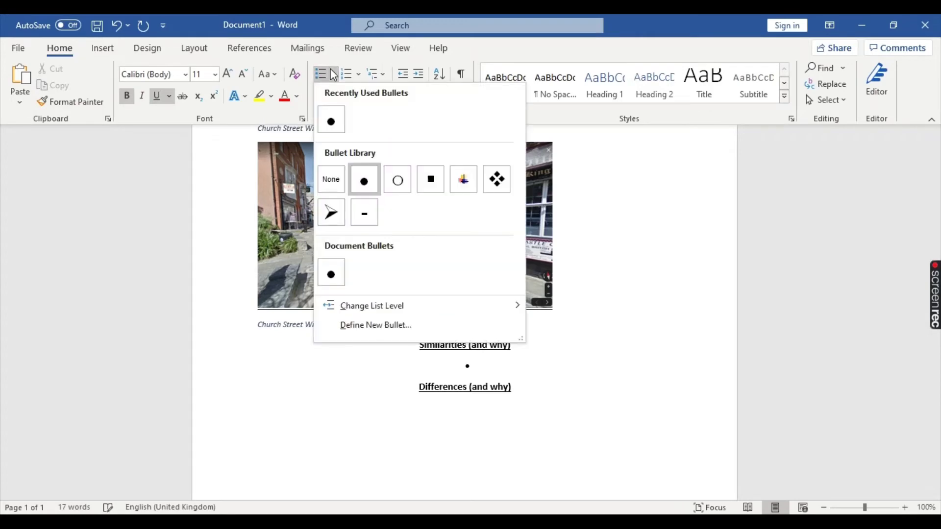
left_click(330, 212)
scroll(504, 364, "up", 5)
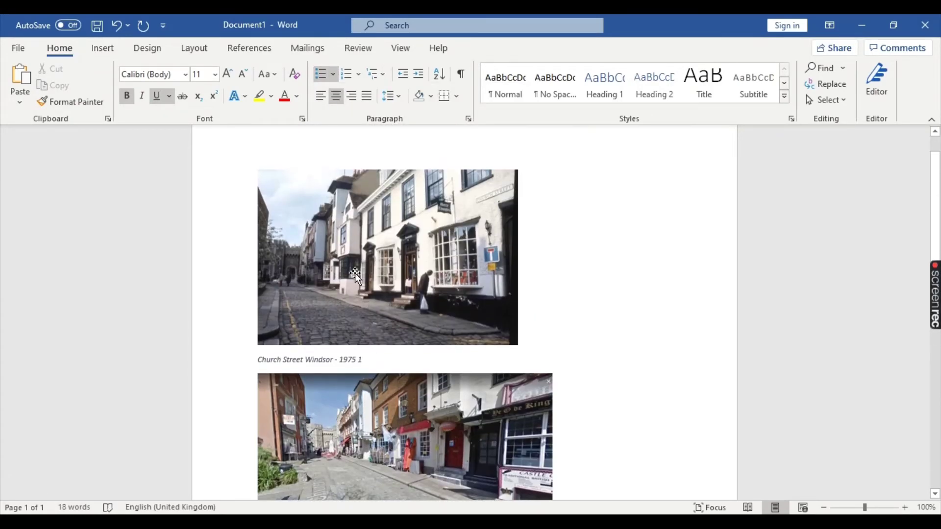
scroll(363, 298, "down", 2)
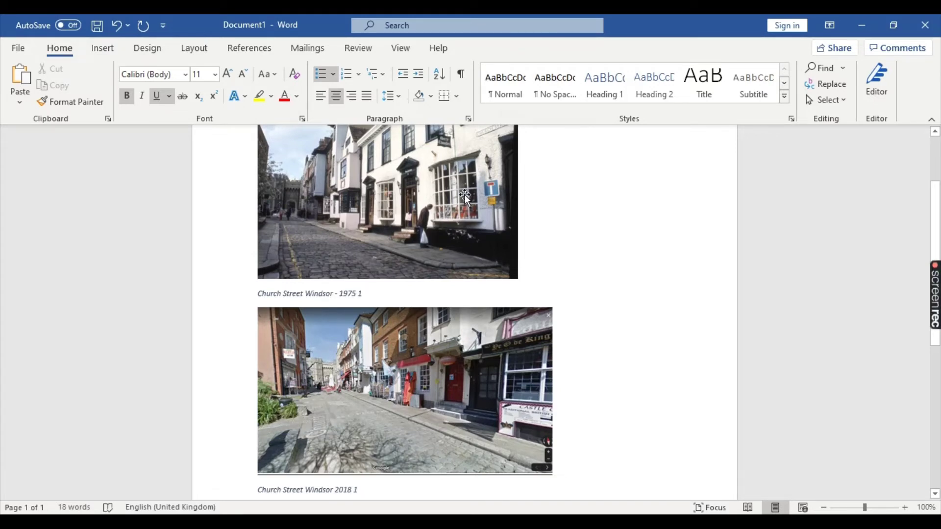
scroll(463, 289, "up", 1)
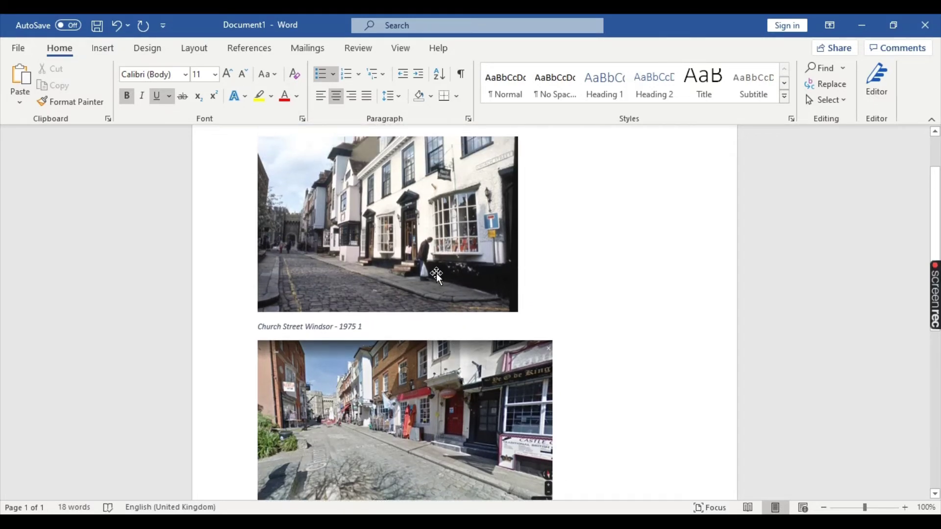
scroll(350, 267, "up", 1)
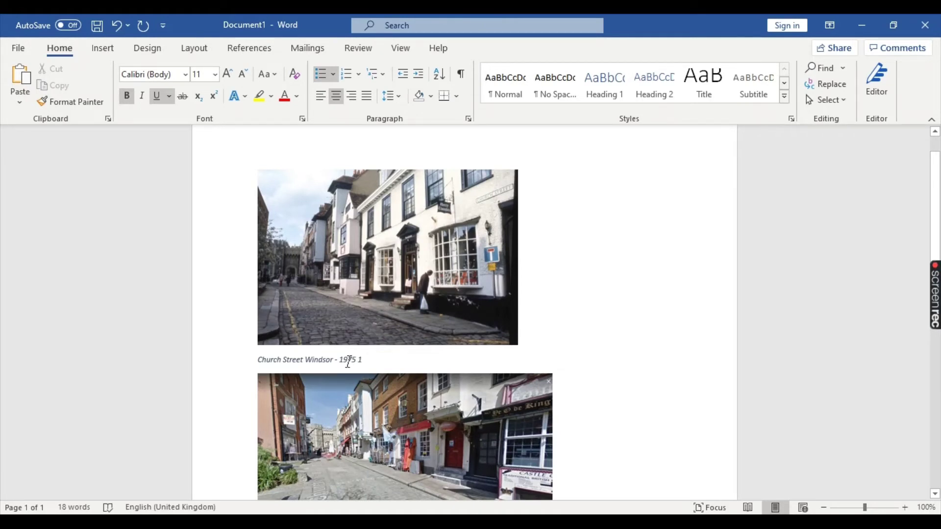
scroll(347, 362, "down", 2)
scroll(348, 365, "down", 4)
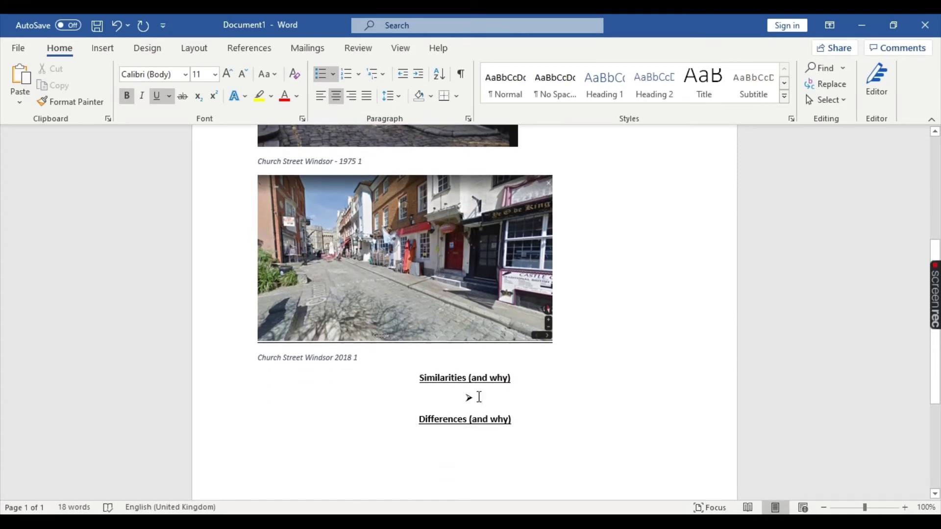
scroll(374, 317, "up", 5)
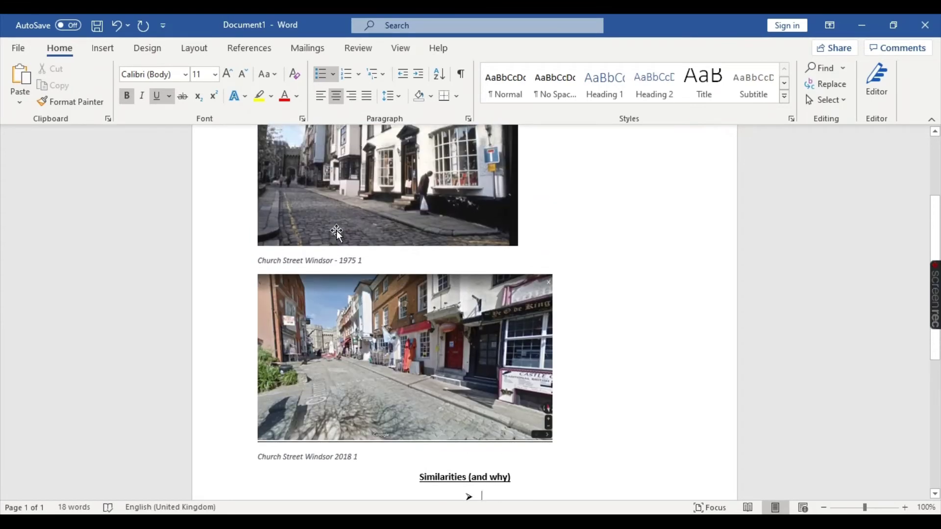
scroll(378, 333, "down", 3)
key("alt+Tab")
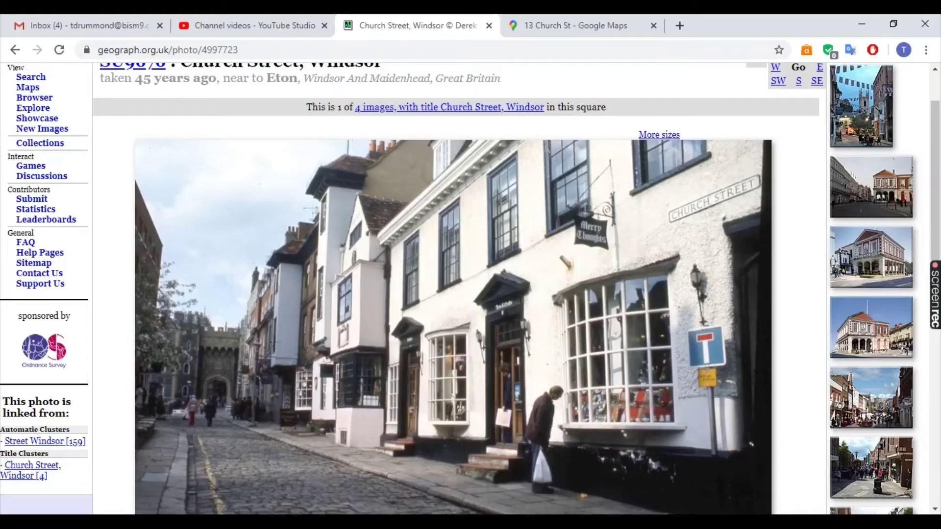
left_click(588, 24)
left_click_drag(809, 254, 363, 303)
key("alt+Tab")
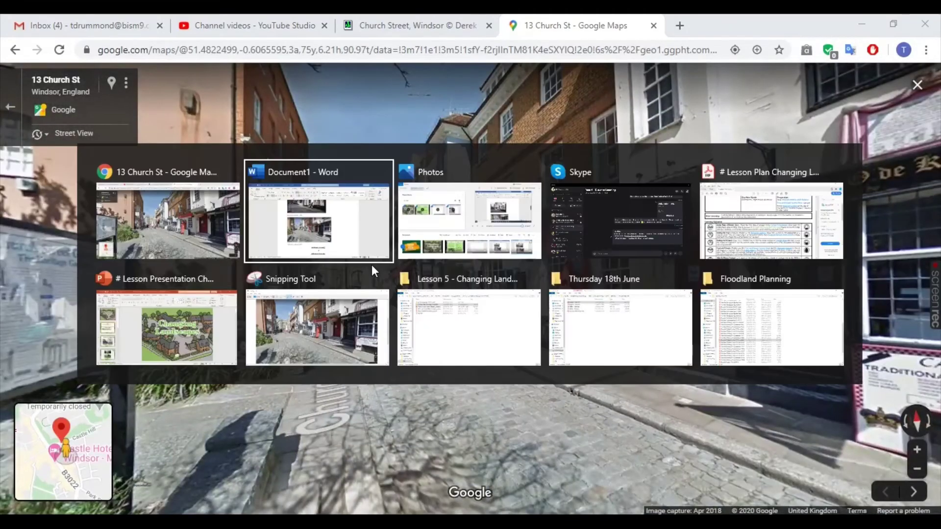
scroll(432, 320, "down", 3)
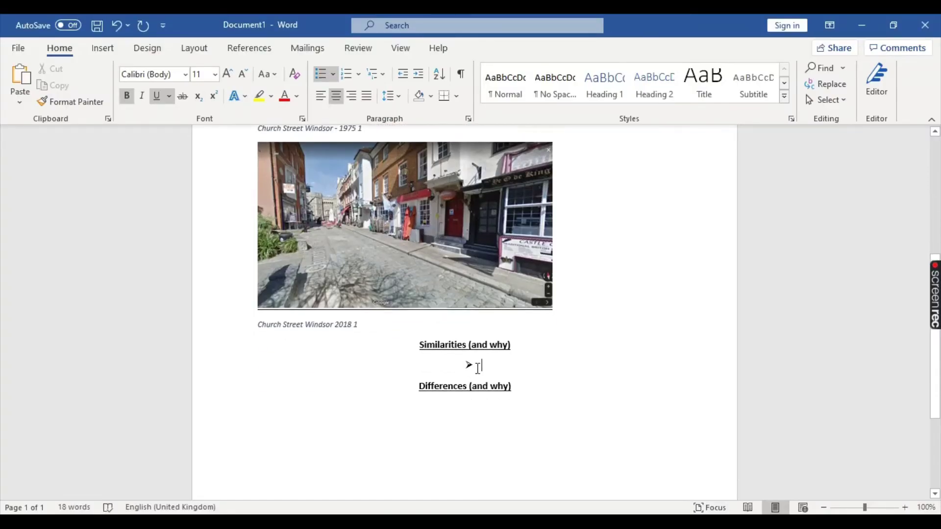
scroll(482, 363, "down", 1)
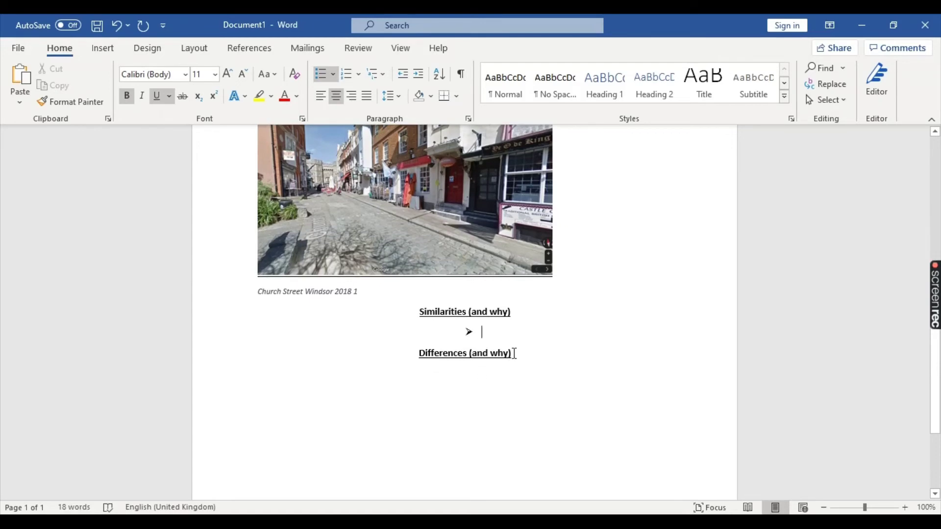
left_click_drag(515, 353, 403, 326)
scroll(402, 323, "up", 1)
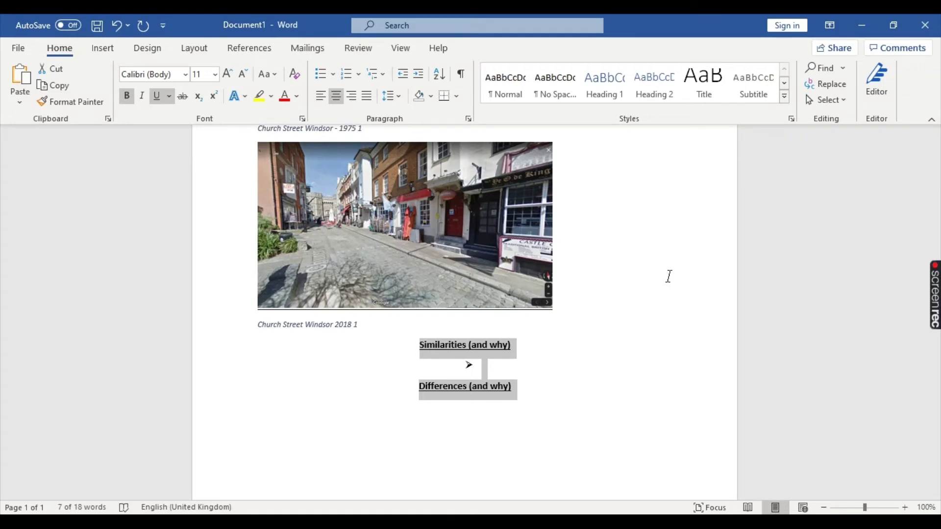
scroll(649, 267, "up", 5)
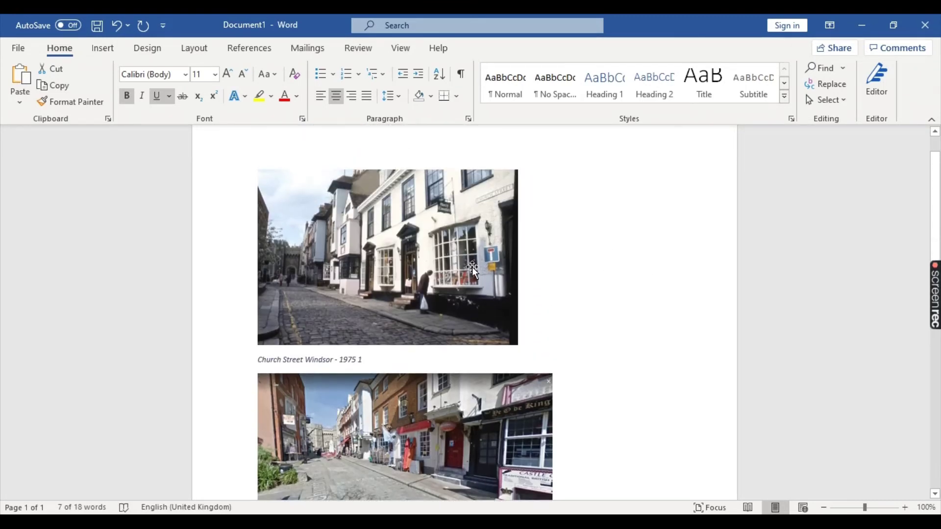
scroll(475, 346, "down", 2)
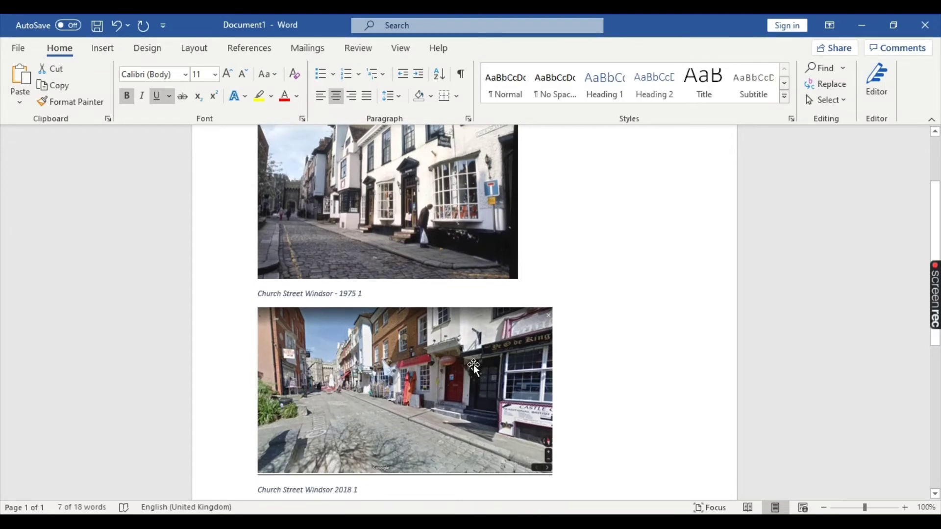
scroll(474, 367, "down", 2)
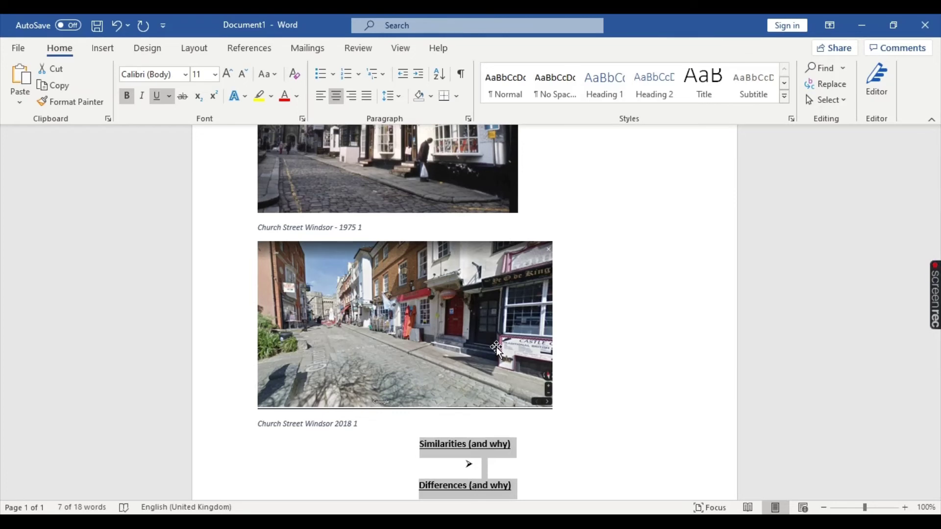
Open geograph.org.uk in a new browser tab
key("Down")
key("alt+Tab")
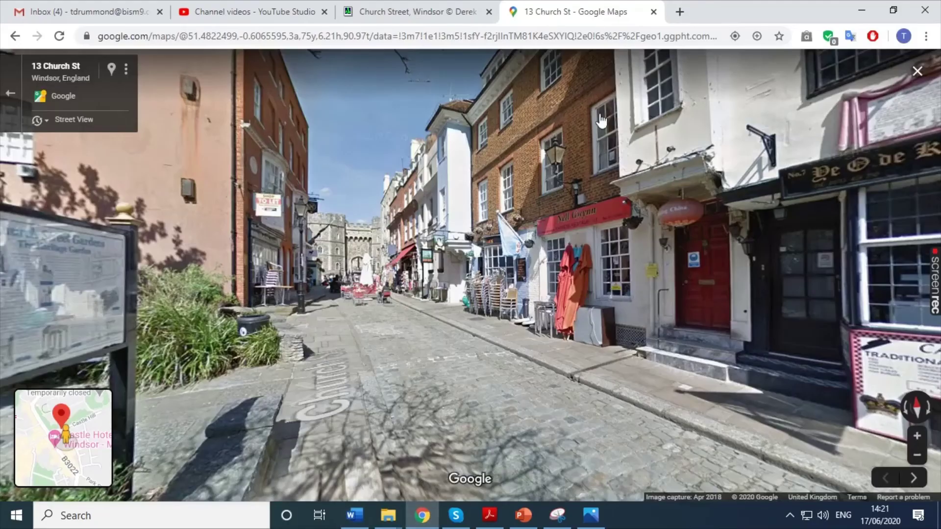
left_click(682, 10)
type("geograph.co.uk")
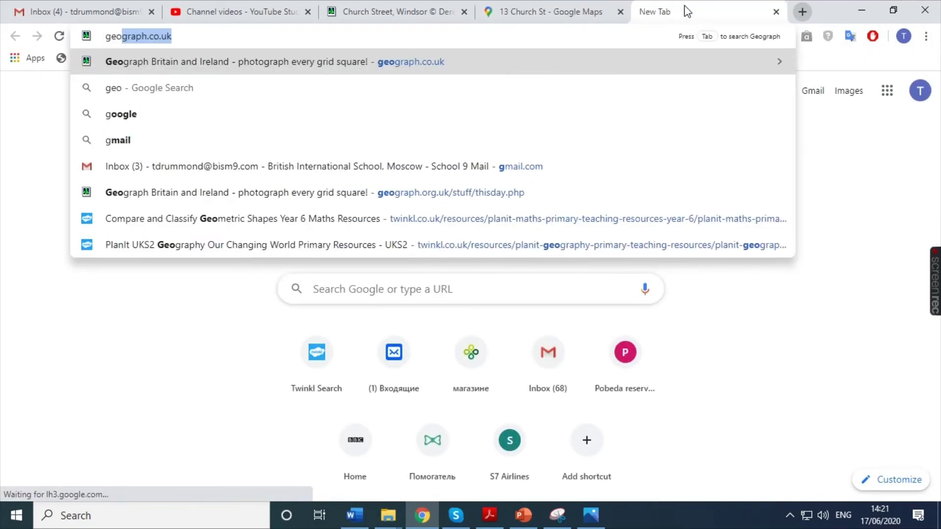
key("Right")
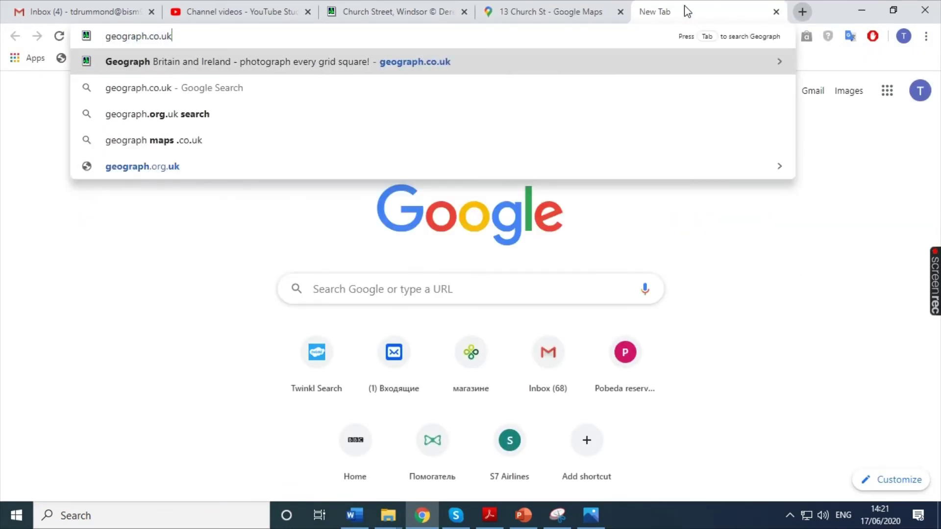
key("BackSpace")
key("BackSpace")
type("org")
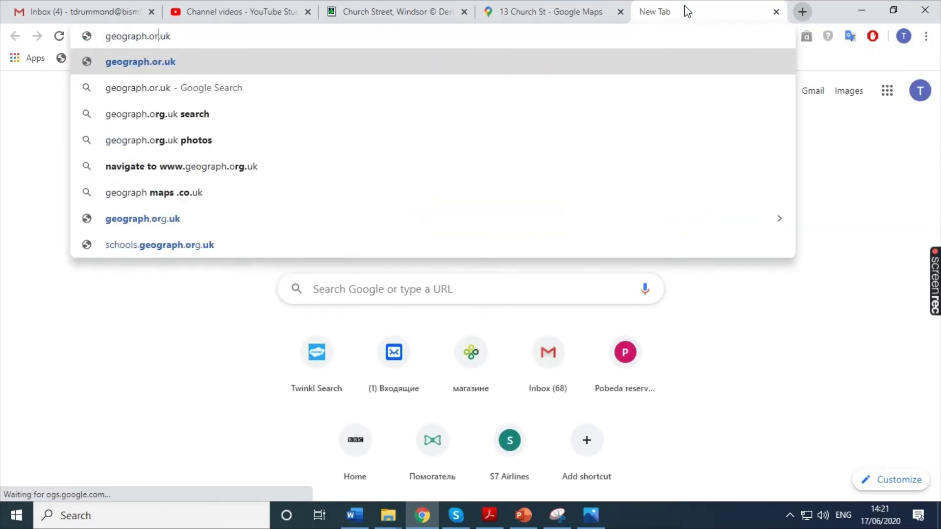
key("Return")
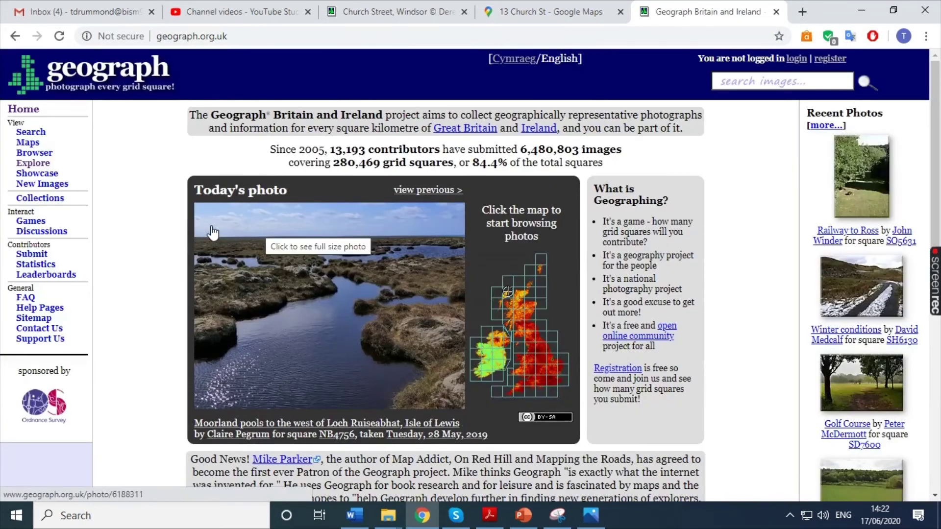
Browse Geograph's 'This day in past years' list and open the Castle Street, Kingston upon Hull photo
left_click(35, 165)
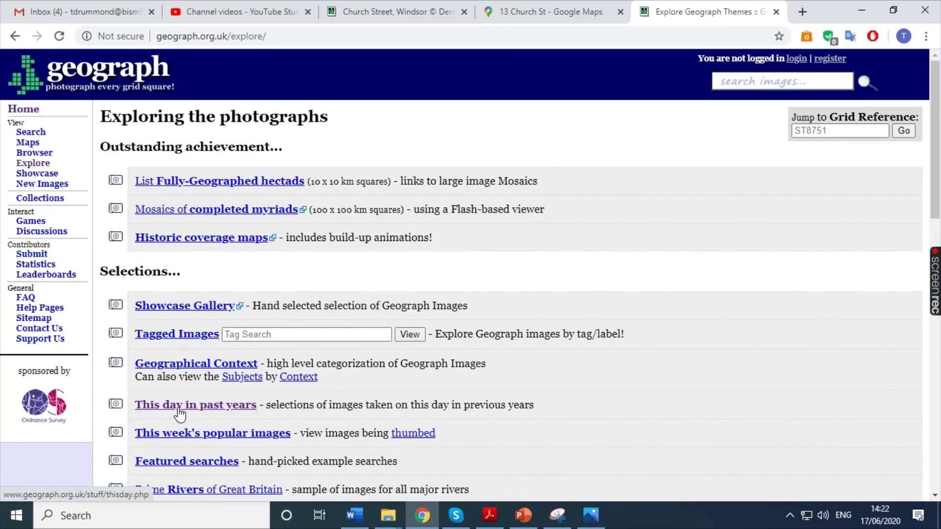
left_click(179, 414)
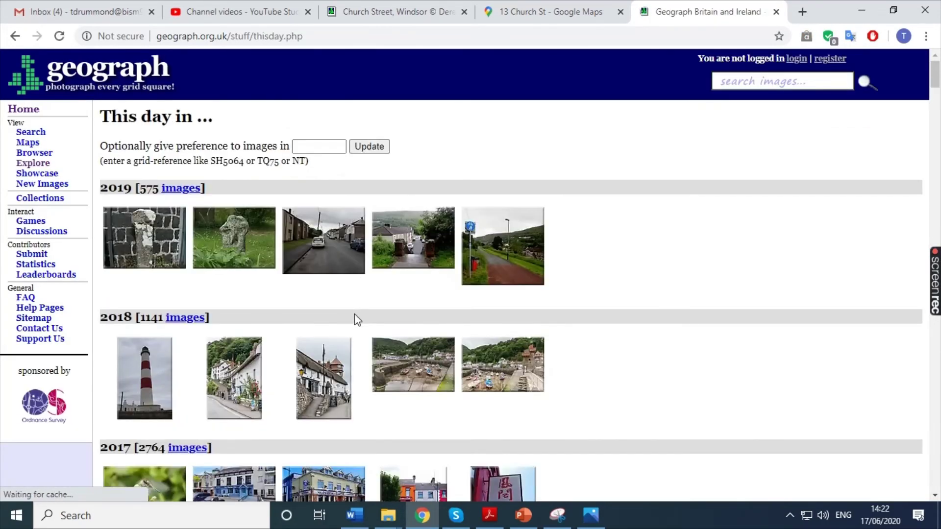
scroll(357, 319, "down", 20)
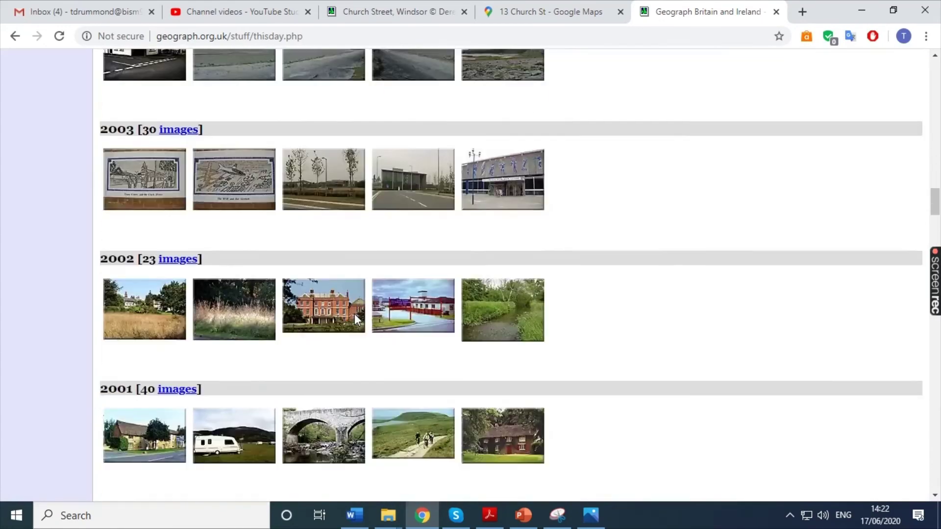
scroll(354, 314, "down", 17)
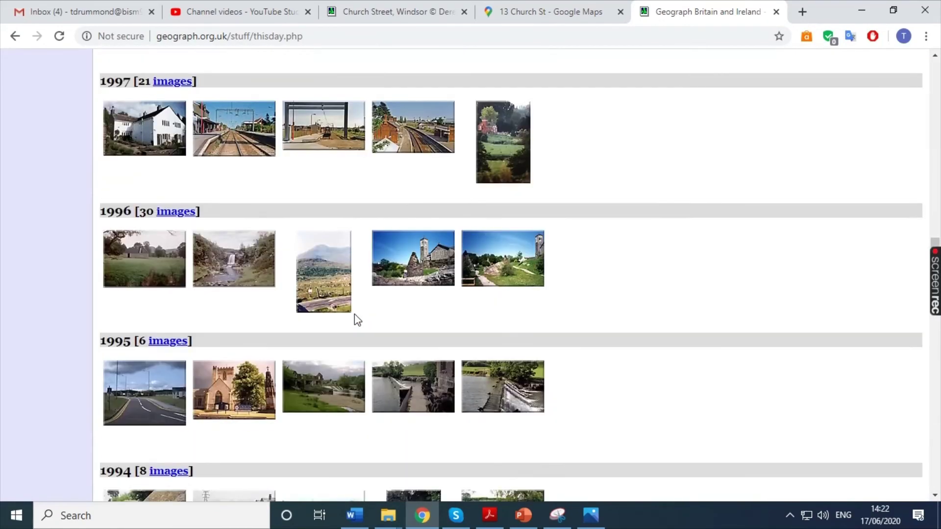
scroll(354, 316, "down", 10)
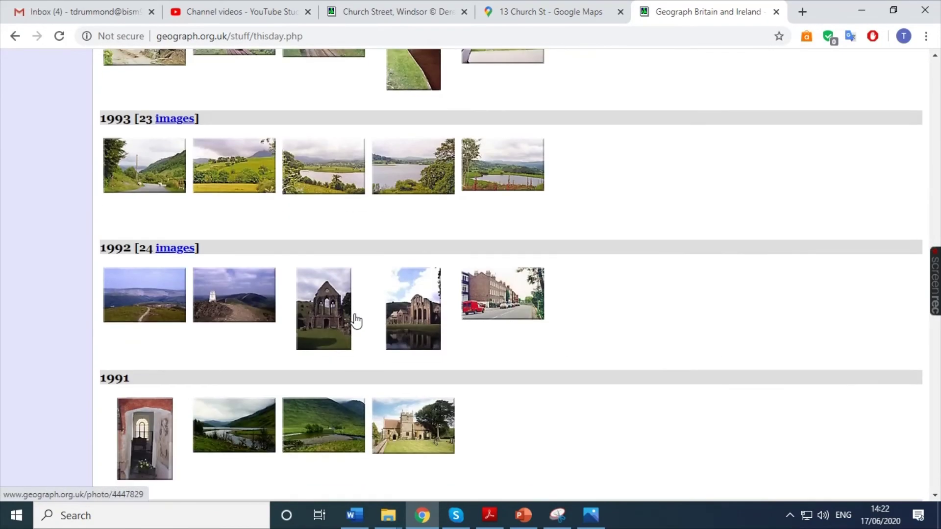
scroll(355, 319, "down", 20)
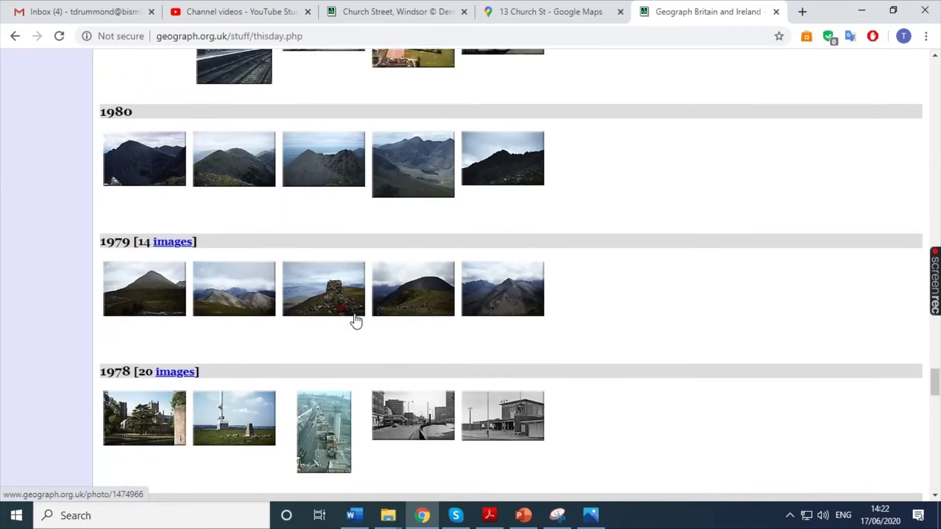
scroll(356, 321, "down", 7)
scroll(354, 320, "up", 4)
scroll(232, 320, "down", 7)
scroll(236, 321, "down", 12)
scroll(236, 321, "down", 9)
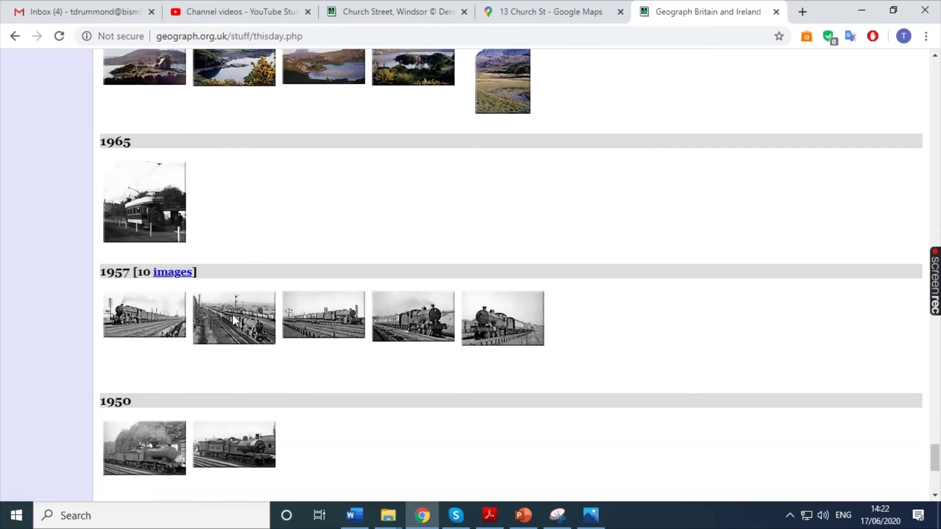
scroll(235, 321, "up", 20)
scroll(236, 321, "up", 11)
scroll(233, 318, "up", 4)
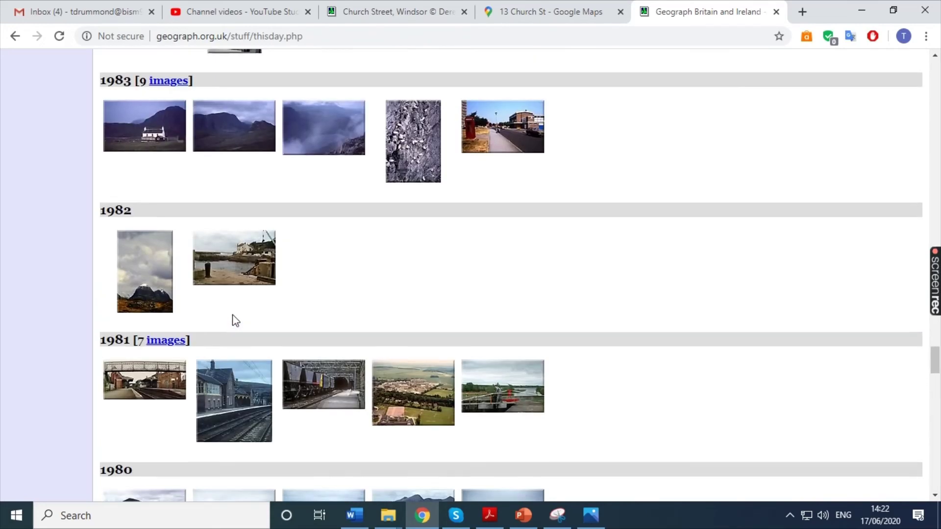
scroll(235, 320, "up", 5)
left_click(308, 277)
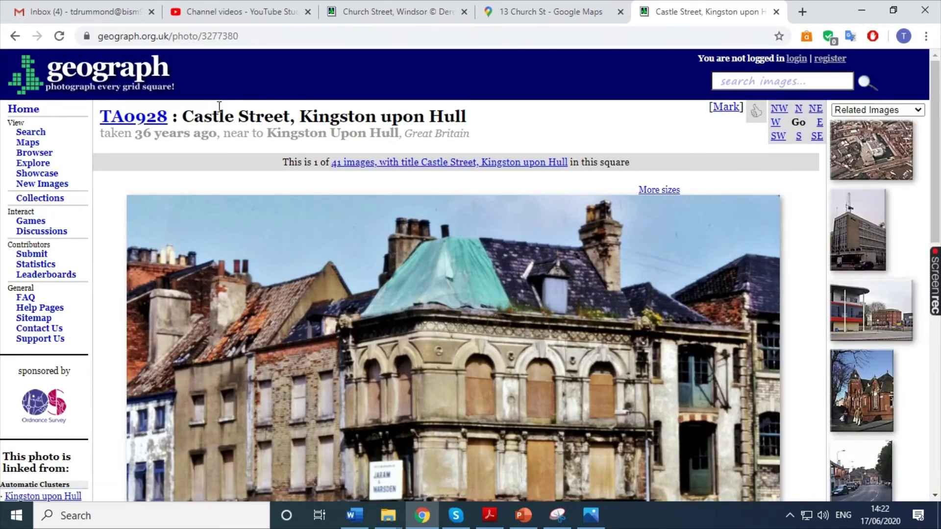
Copy the Castle Street, Kingston upon Hull image from its Geograph page
scroll(409, 260, "down", 1)
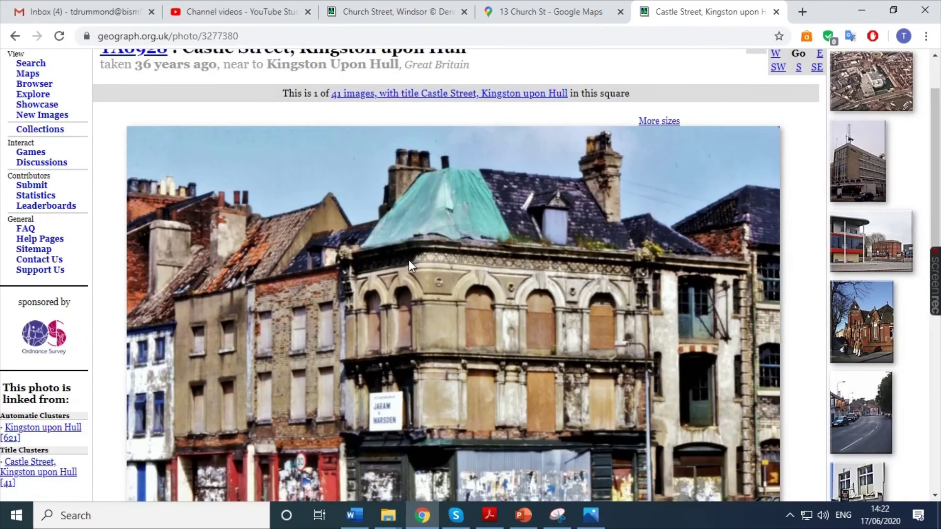
scroll(409, 260, "down", 3)
scroll(363, 170, "up", 2)
right_click(362, 170)
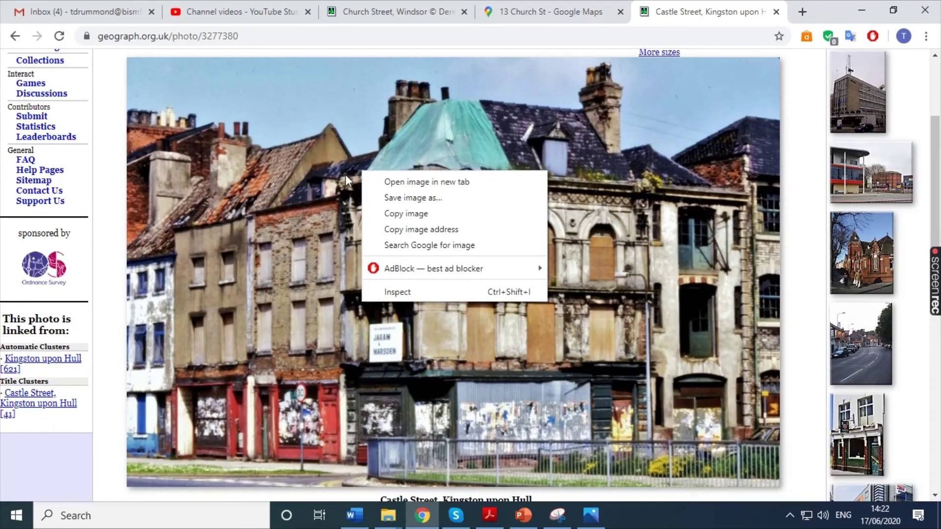
left_click(416, 210)
scroll(416, 211, "up", 3)
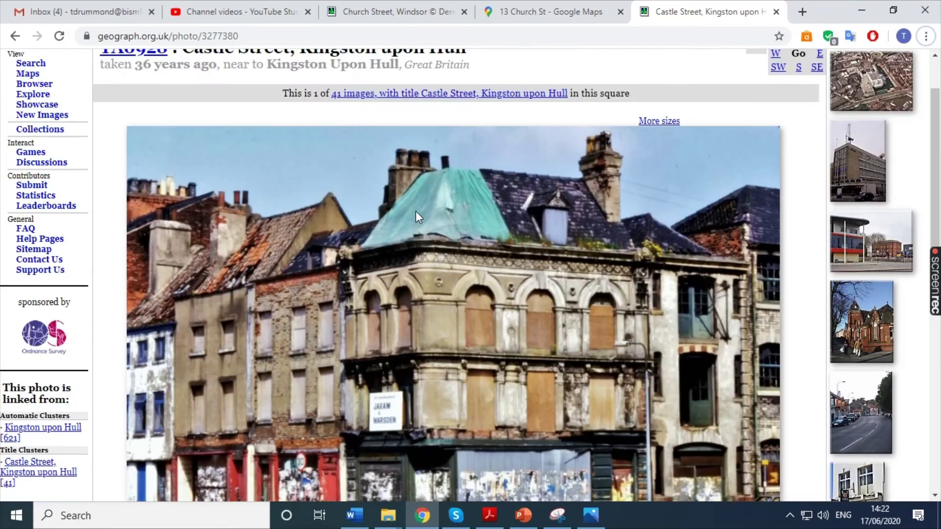
Paste the Hull photo as a picture below the headings in Word, then return to Geograph
key("alt+Tab")
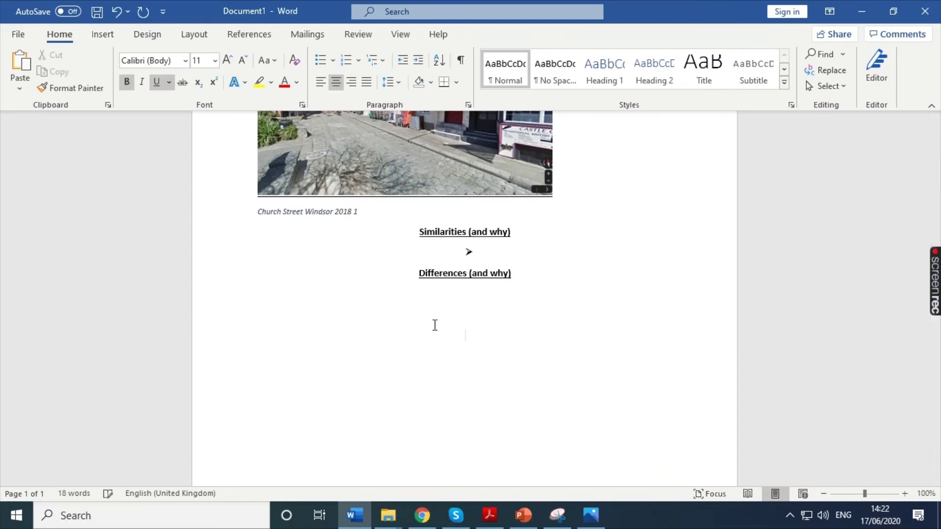
right_click(447, 336)
left_click(525, 185)
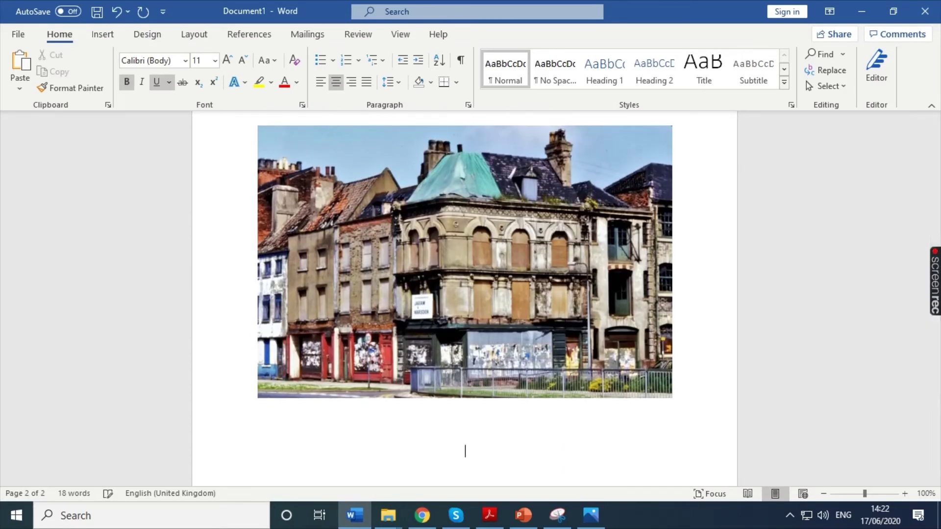
key("alt+Tab")
Read the photo's caption and select its title 'Castle Street, Kingston upon Hull'
scroll(315, 222, "down", 3)
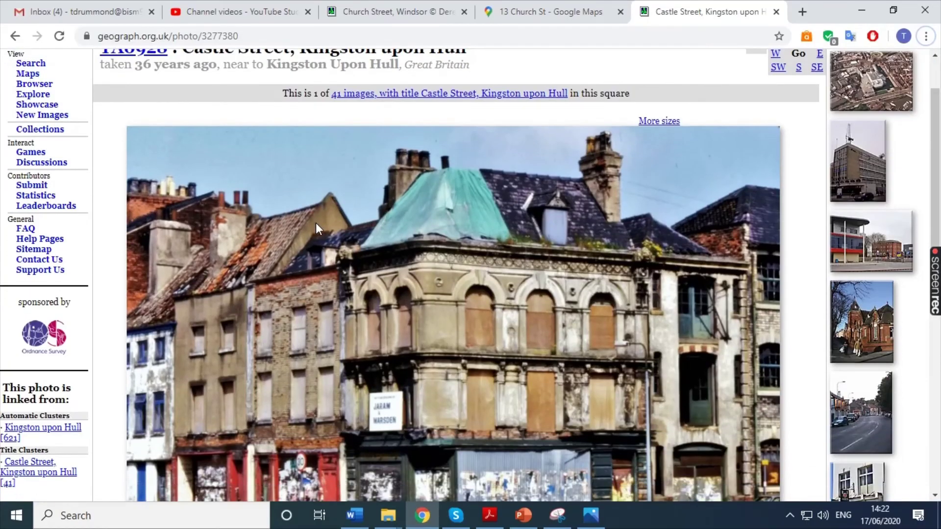
scroll(316, 223, "down", 3)
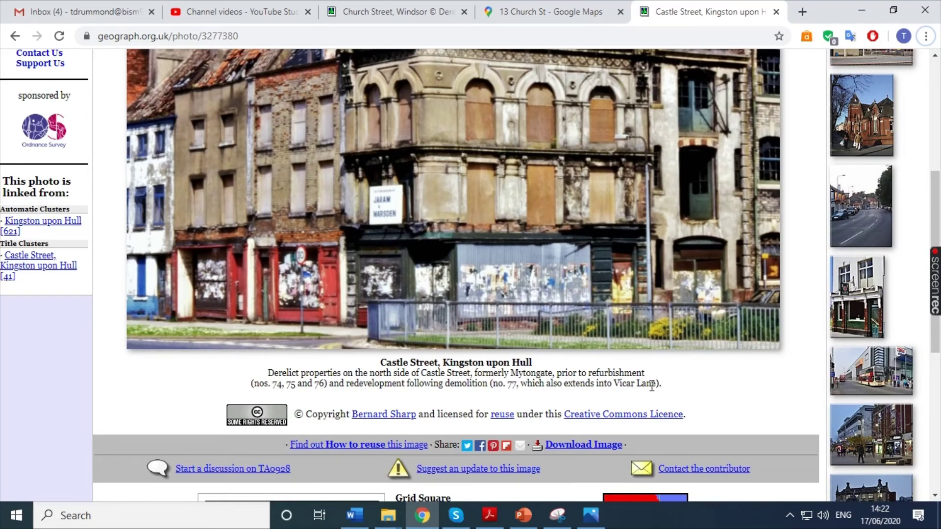
scroll(400, 367, "up", 6)
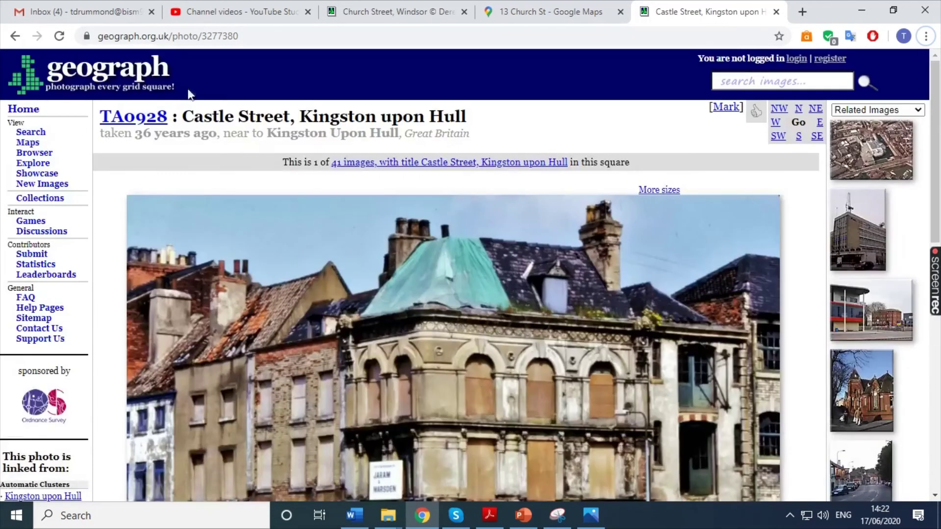
left_click_drag(184, 116, 469, 126)
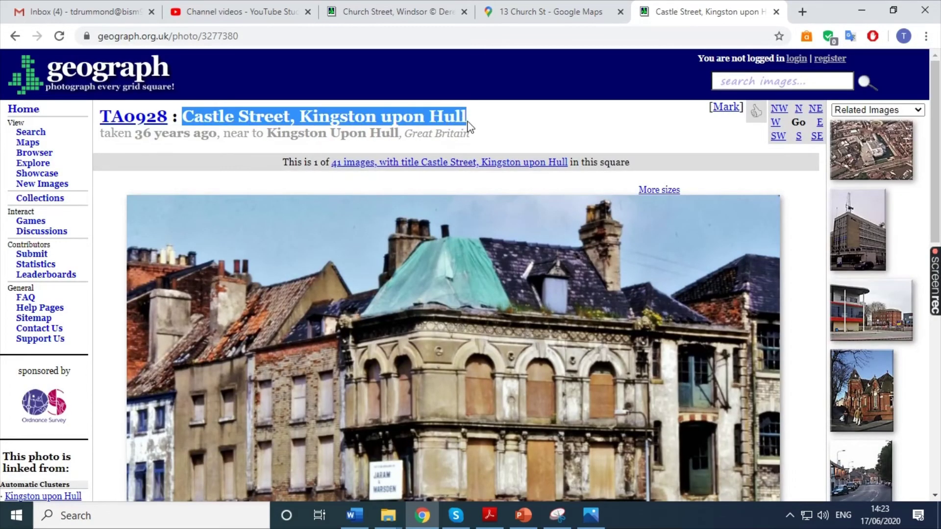
Search 'Castle Street, Kingston upon Hull' in Google Maps and zoom toward the A63 by the docks
left_click(572, 13)
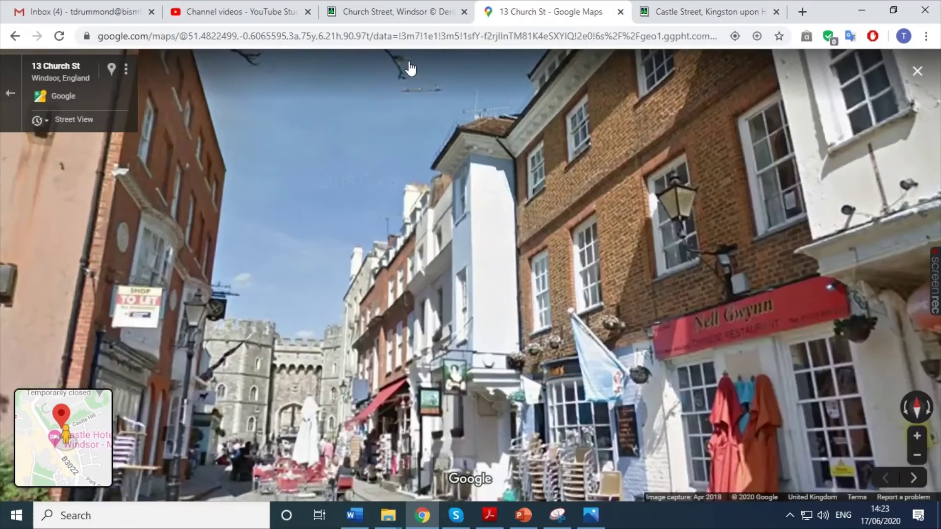
key("ctrl+t")
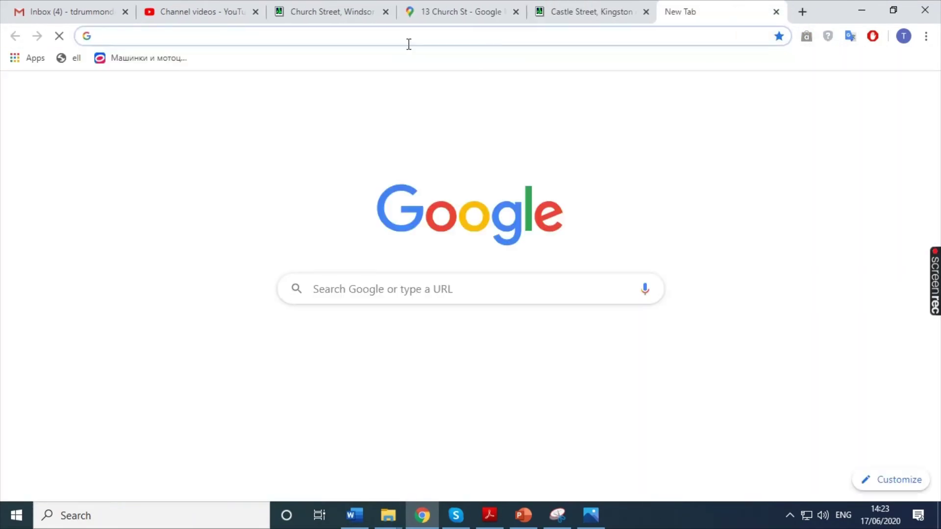
key("ctrl+v")
key("Return")
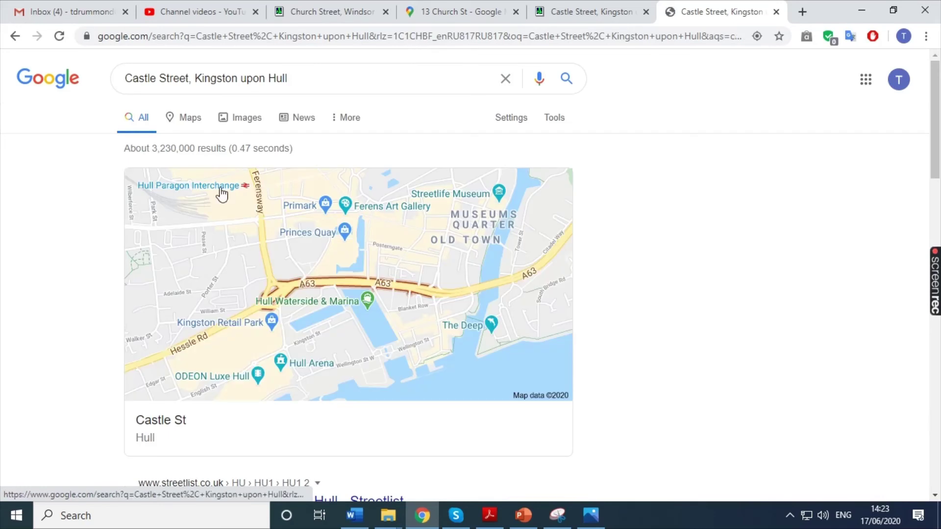
left_click(371, 259)
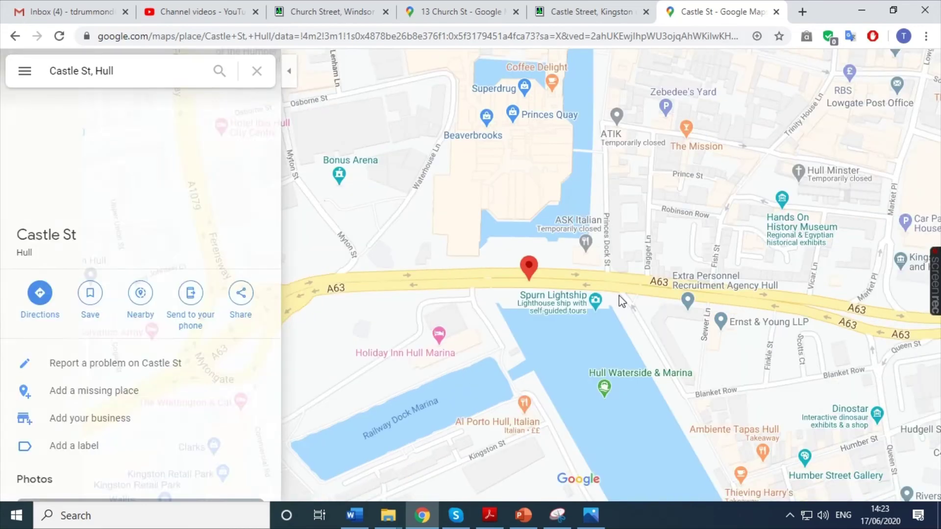
scroll(615, 316, "up", 2)
left_click_drag(615, 317, 411, 295)
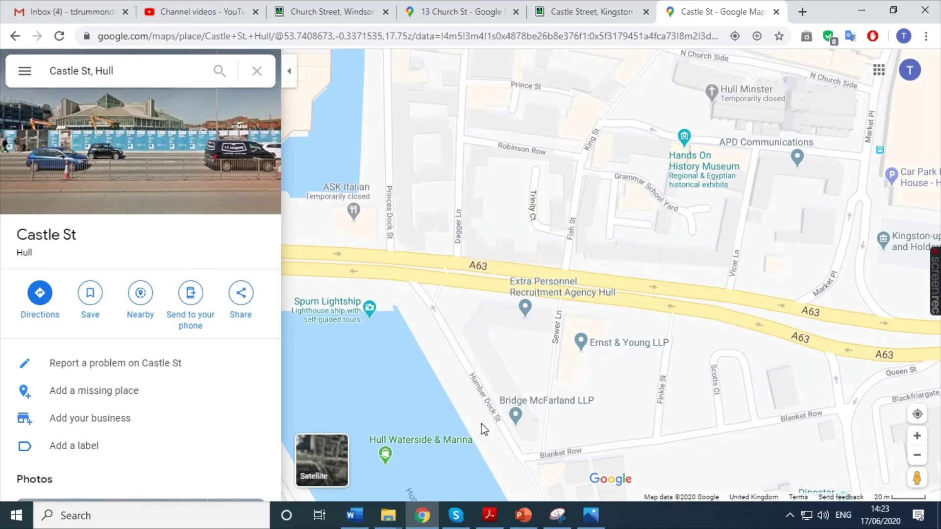
Drop into Street View on the A63 and turn it to match the old Castle Street photo
left_click_drag(914, 476, 747, 255)
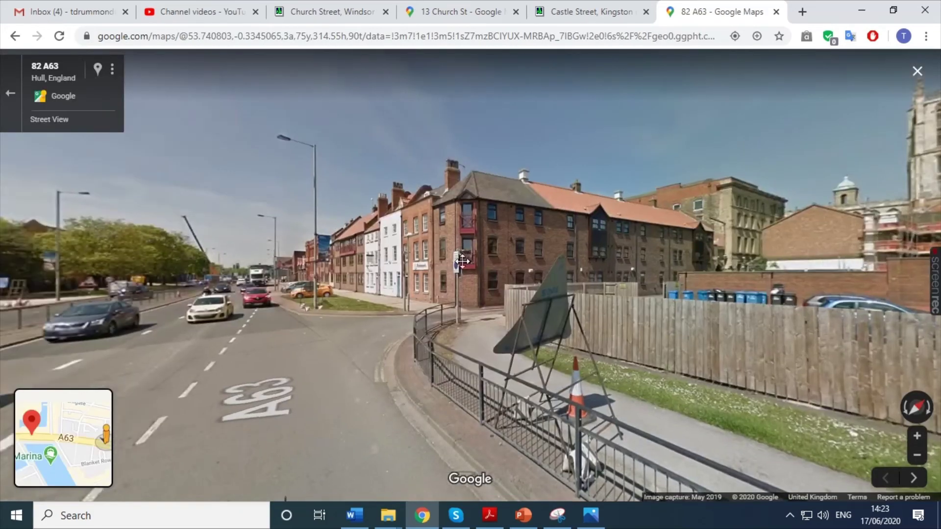
left_click_drag(283, 262, 472, 269)
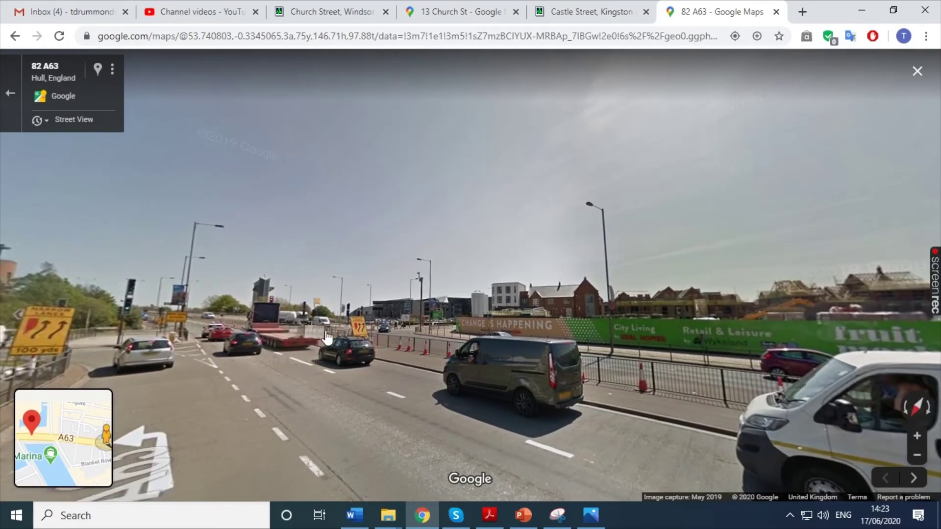
left_click(307, 340)
left_click(513, 288)
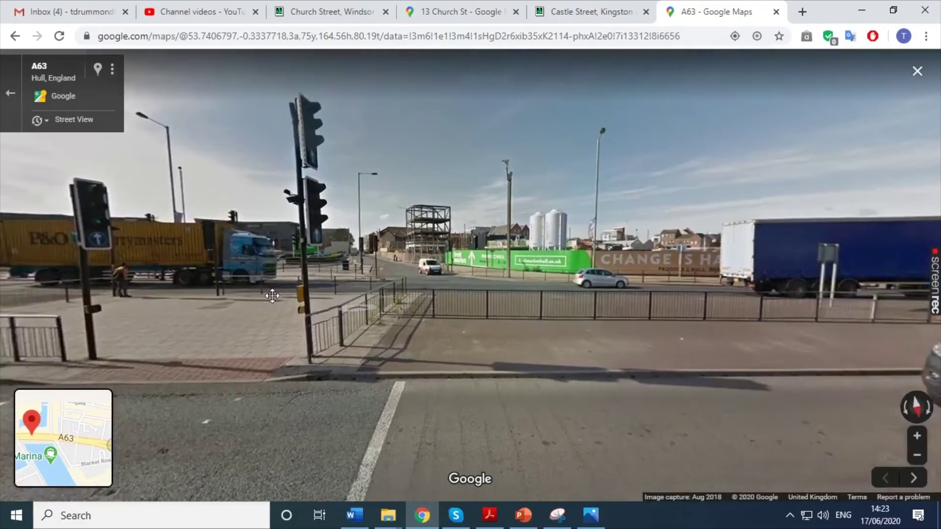
left_click_drag(272, 295, 194, 238)
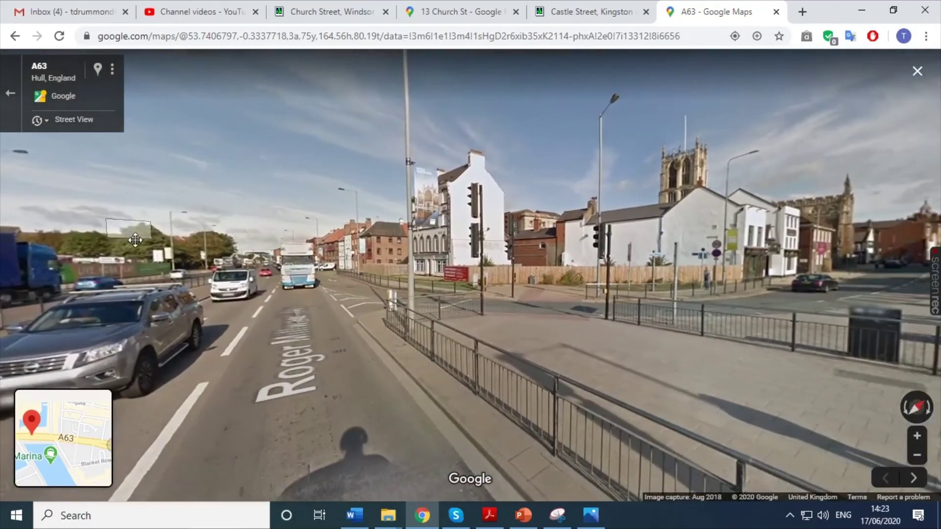
left_click(597, 12)
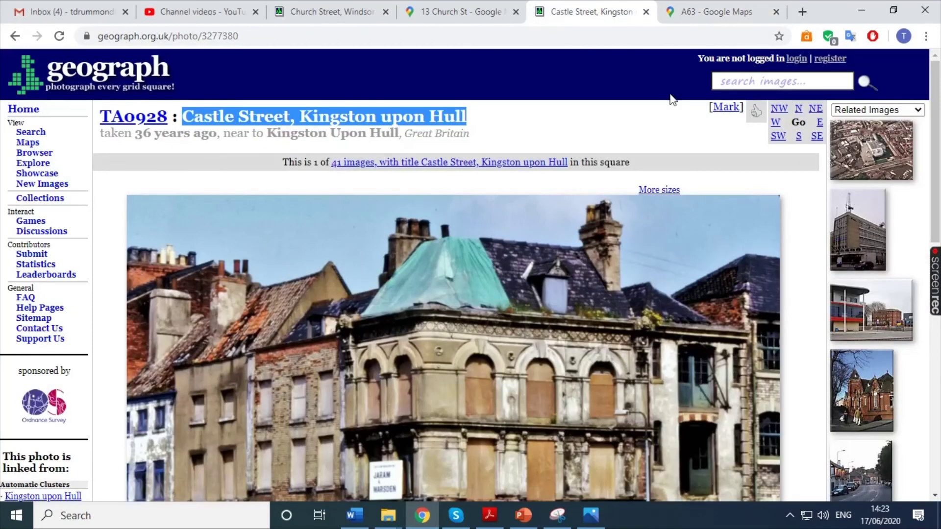
left_click(710, 17)
left_click_drag(683, 72, 505, 219)
left_click(610, 14)
scroll(472, 387, "down", 3)
left_click(710, 13)
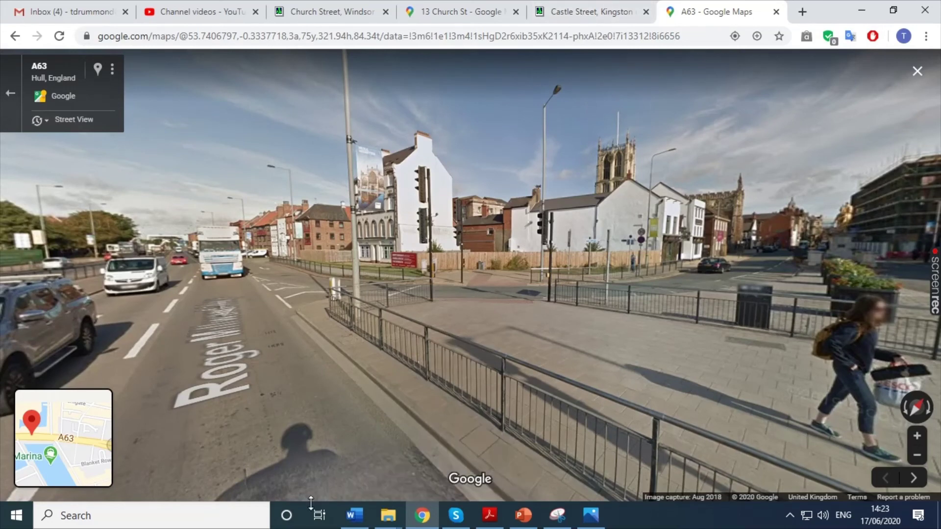
Snip the A63 Street View area with Snipping Tool and copy the snip
left_click(191, 519)
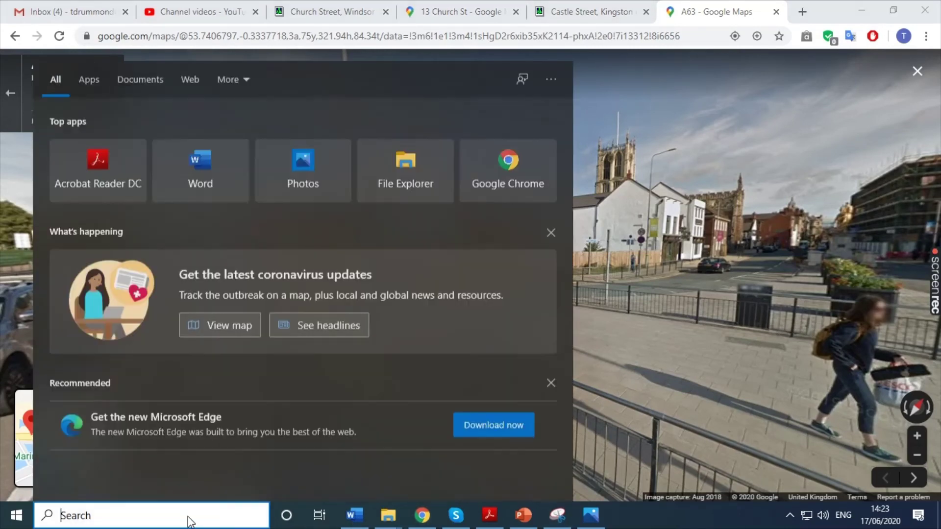
type("sni")
key("Return")
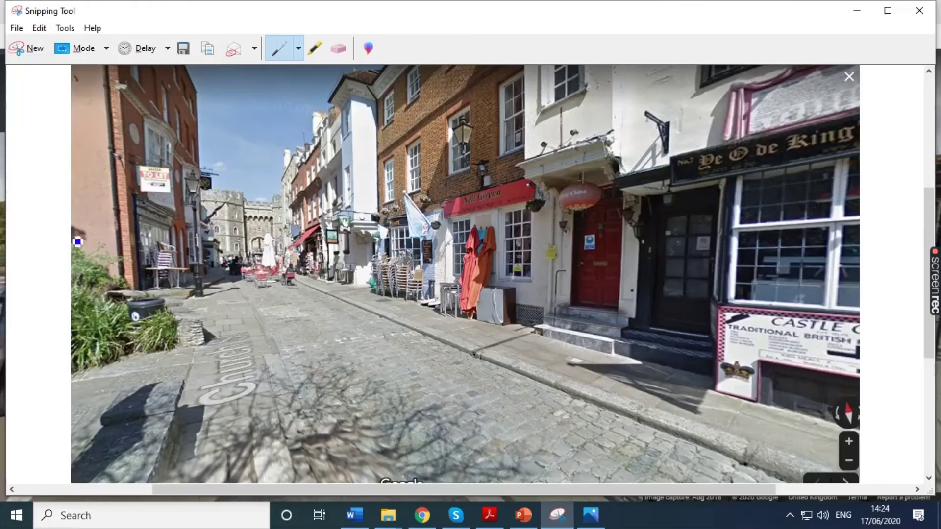
left_click(31, 47)
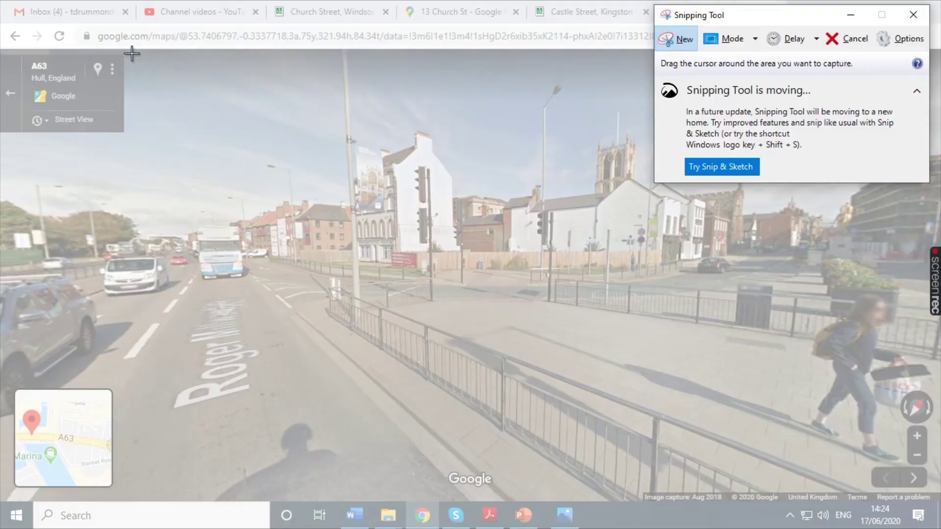
left_click_drag(132, 53, 810, 489)
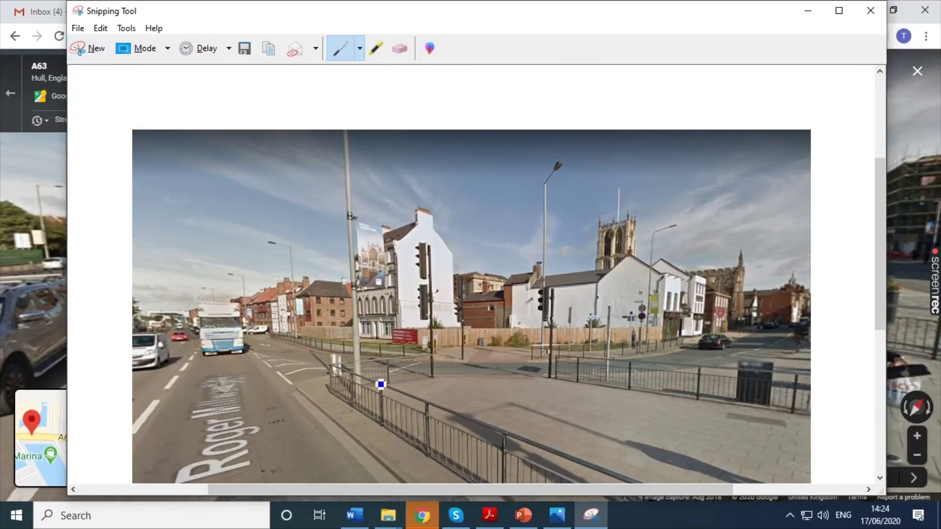
right_click(322, 296)
left_click(357, 319)
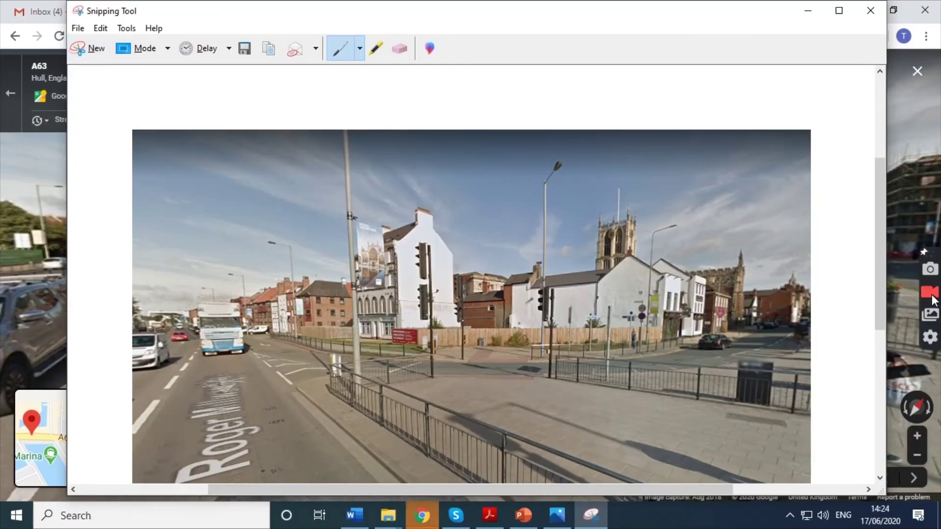
left_click(902, 305)
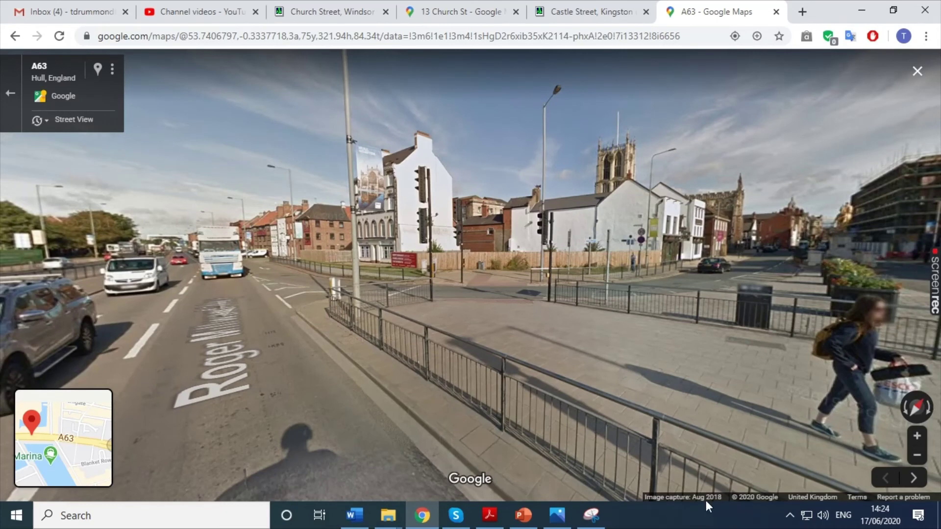
key("alt+Tab")
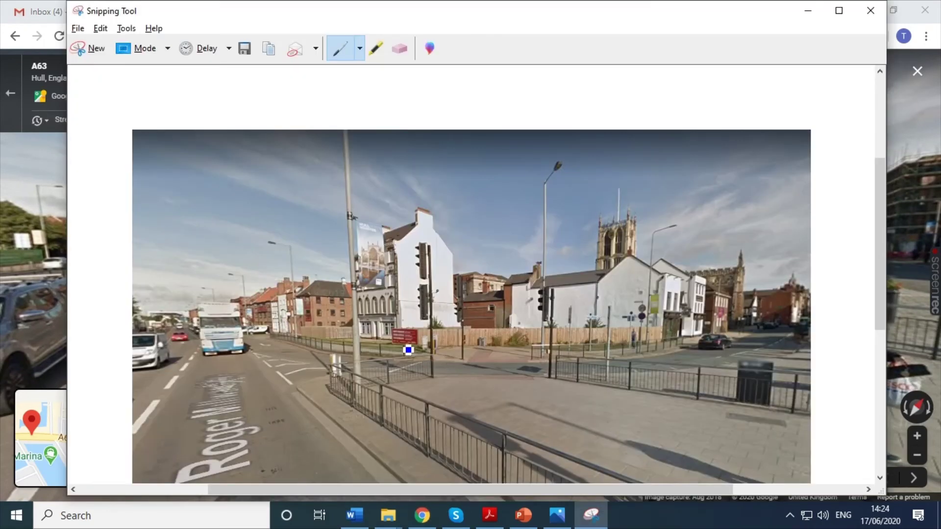
Paste the A63 Street View snip as a picture beneath the old Castle Street photo
scroll(408, 350, "down", 1)
key("alt+Tab")
key("Tab")
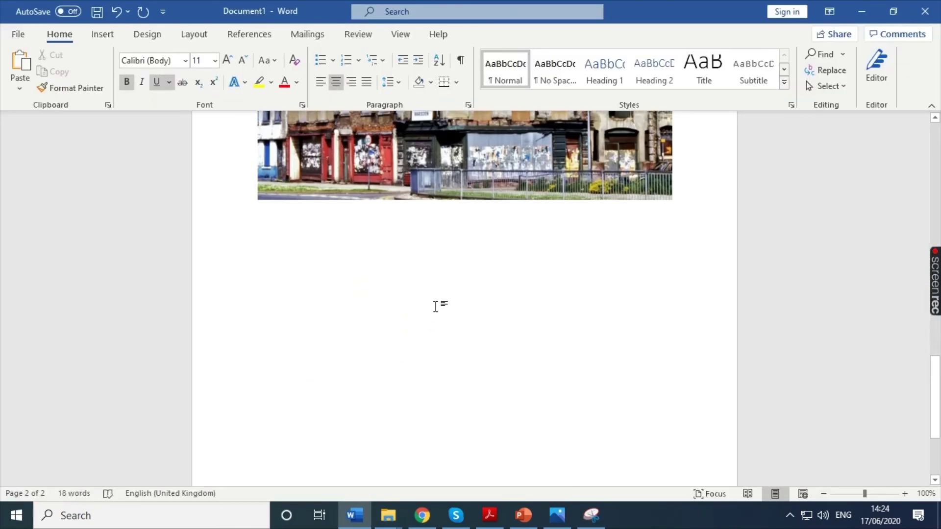
left_click(466, 300)
right_click(466, 300)
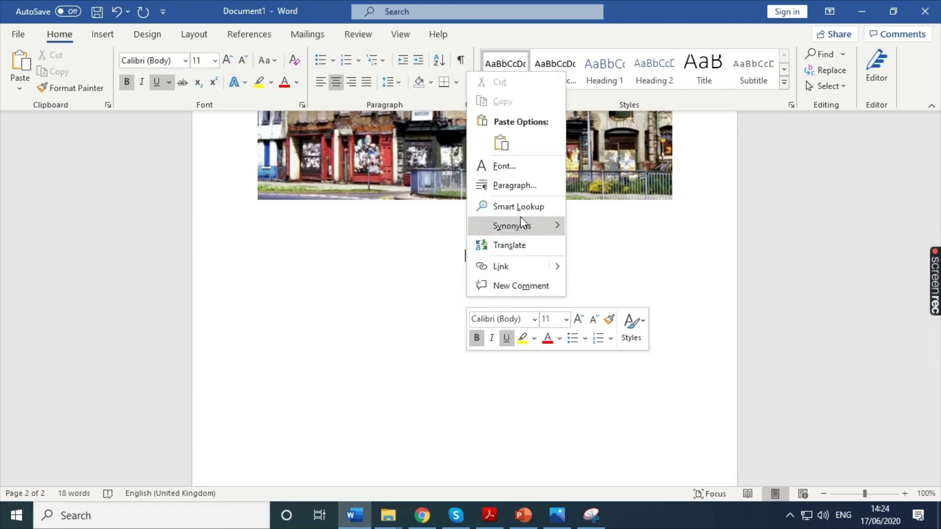
left_click(506, 141)
scroll(503, 288, "up", 5)
scroll(392, 287, "down", 3)
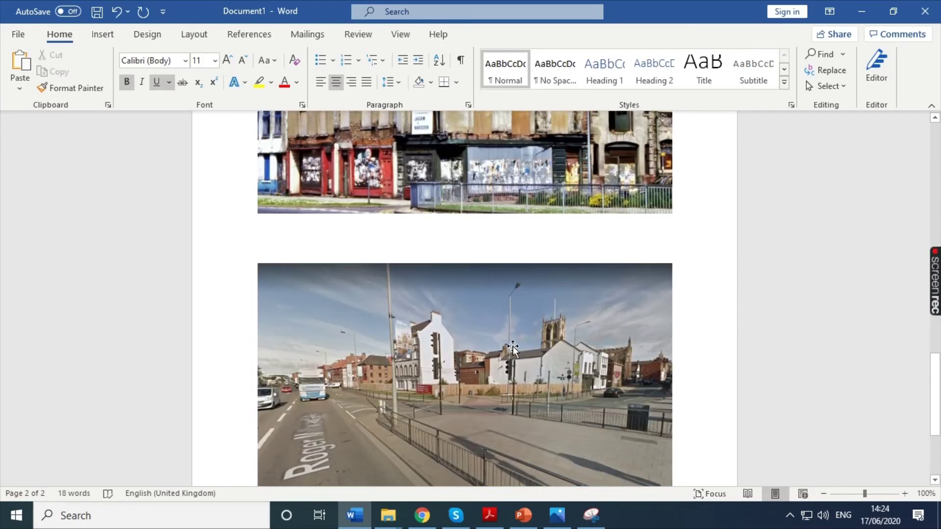
scroll(441, 343, "up", 5)
scroll(515, 405, "down", 5)
scroll(513, 392, "up", 5)
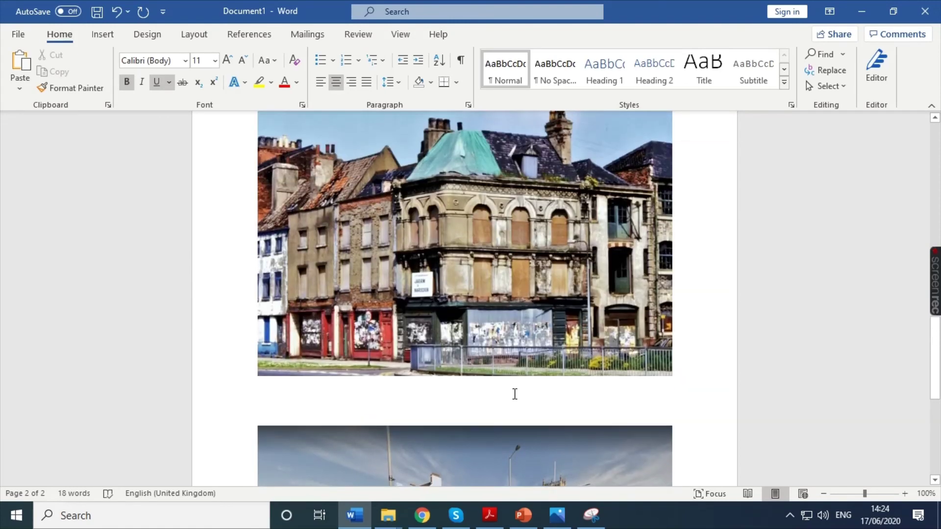
scroll(513, 397, "down", 4)
scroll(504, 396, "down", 1)
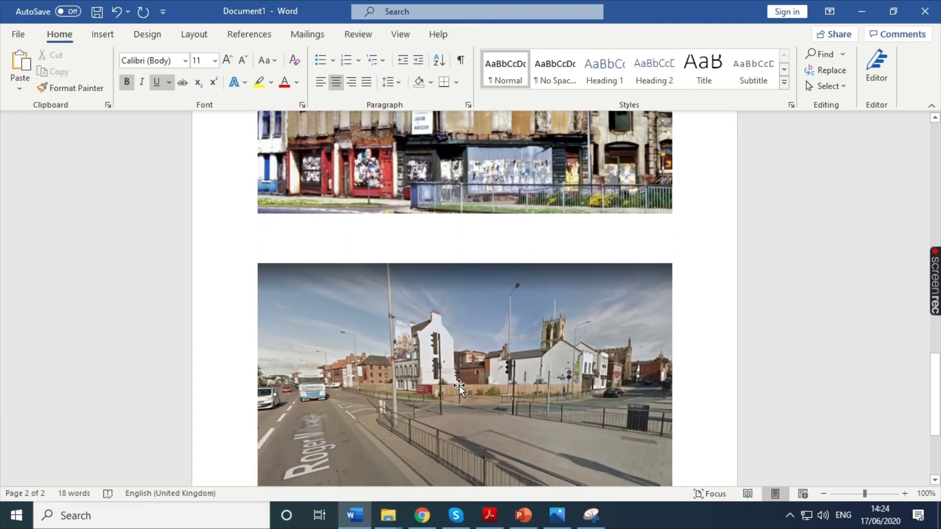
scroll(540, 294, "down", 1)
scroll(551, 351, "up", 6)
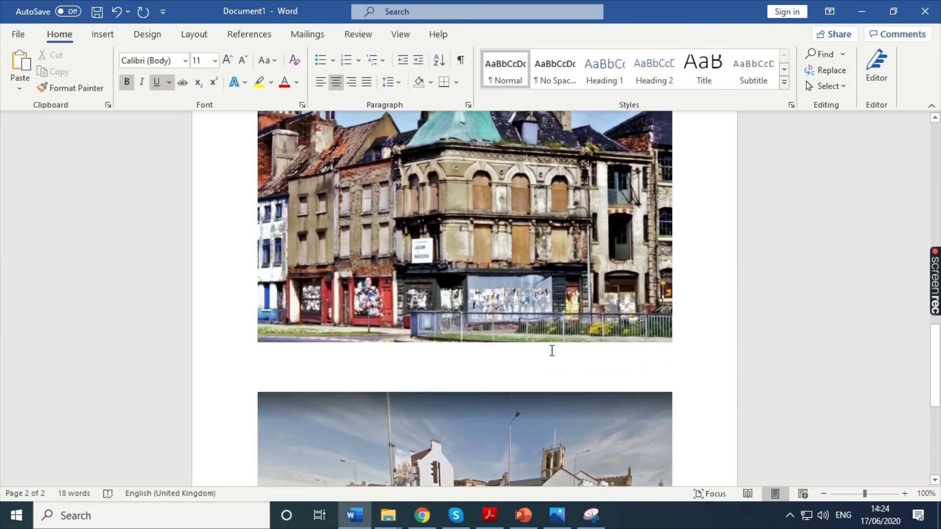
scroll(551, 352, "down", 1)
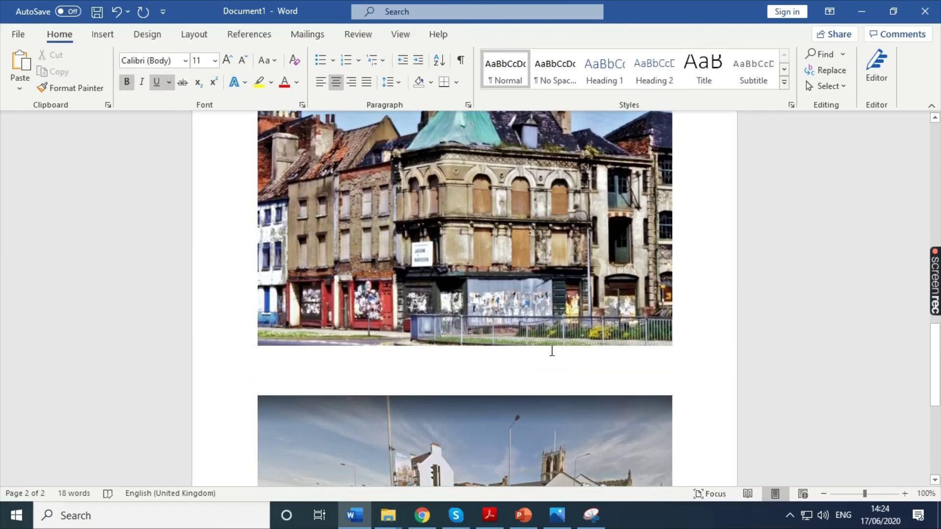
scroll(552, 351, "down", 4)
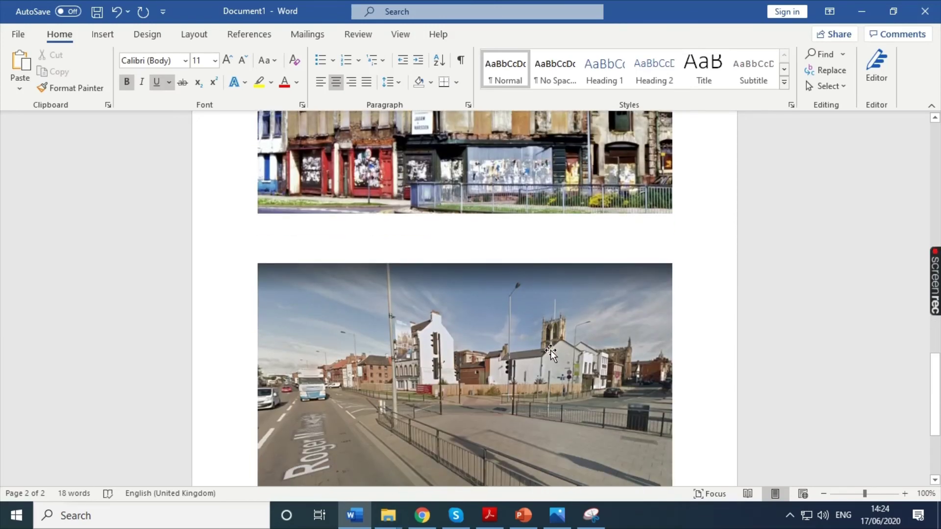
scroll(469, 211, "up", 3)
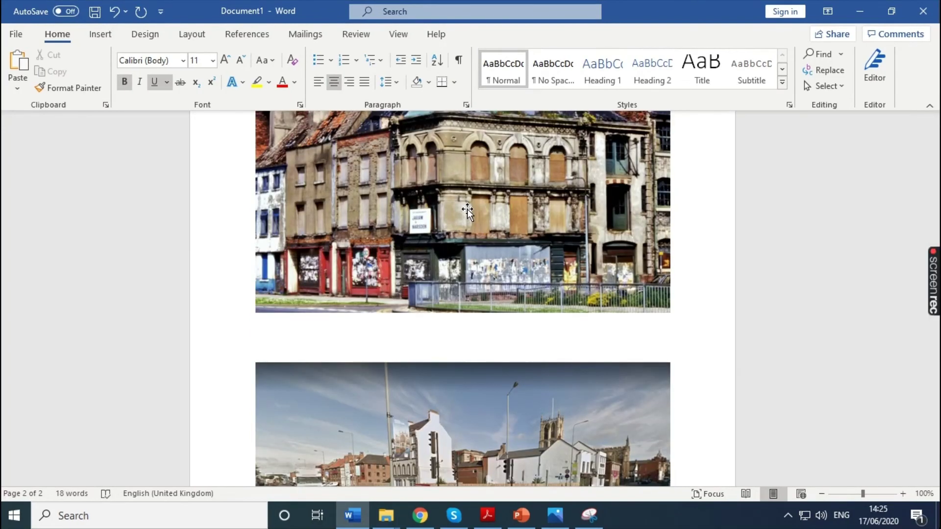
scroll(514, 324, "up", 6)
scroll(518, 325, "down", 15)
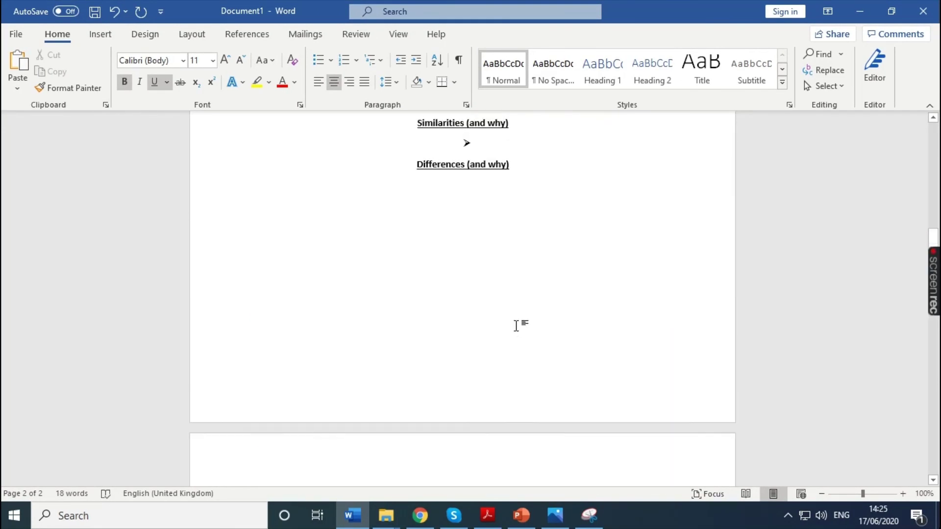
scroll(515, 325, "up", 4)
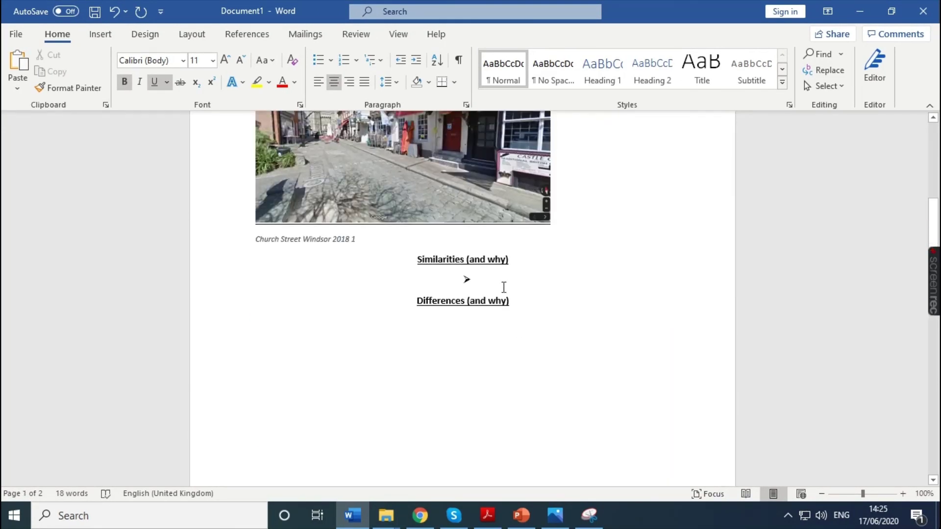
Switch to the Activity Sheet Past and Present PDF and scroll to its Geograph and Street View steps
key("alt+Tab")
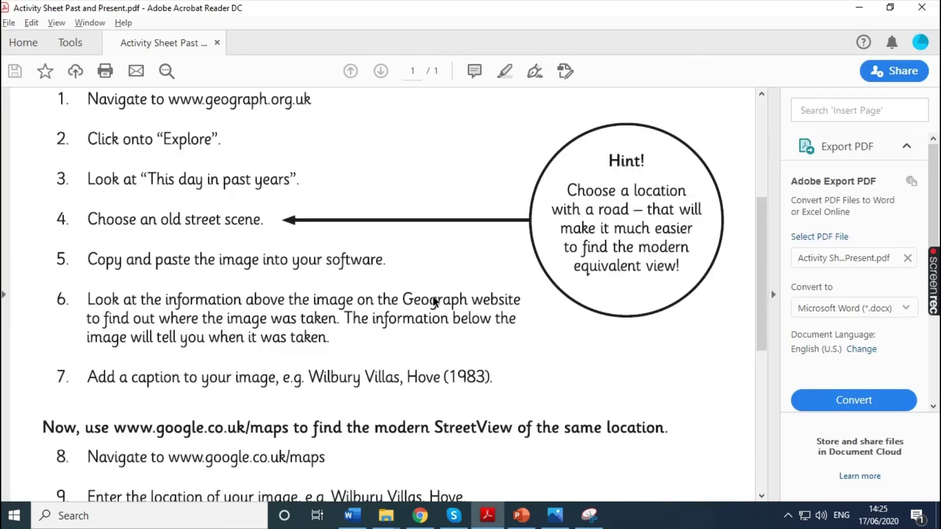
scroll(435, 302, "up", 3)
scroll(435, 301, "down", 3)
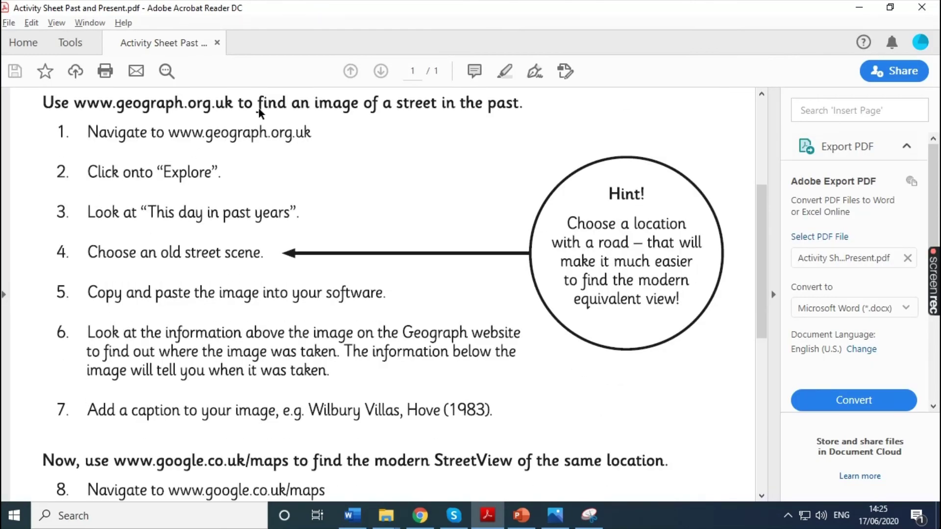
scroll(328, 342, "down", 10)
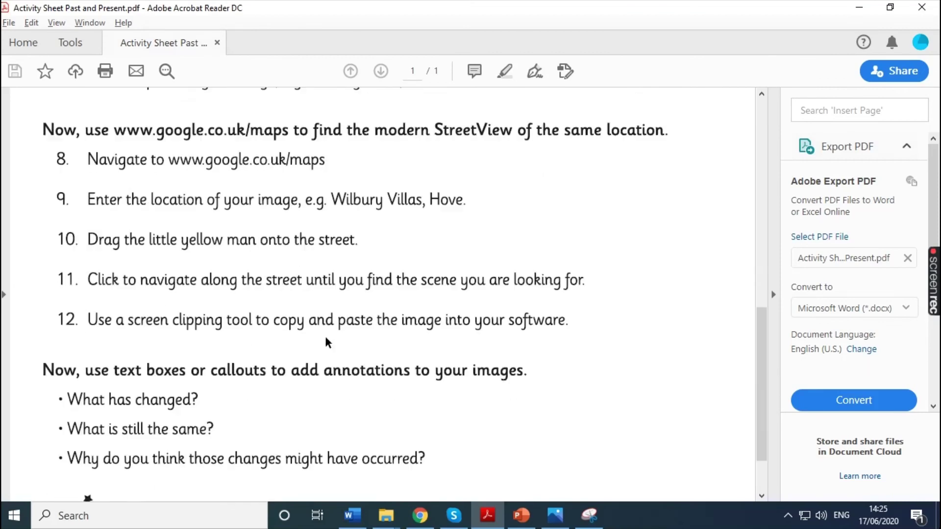
scroll(327, 342, "down", 1)
scroll(198, 338, "up", 1)
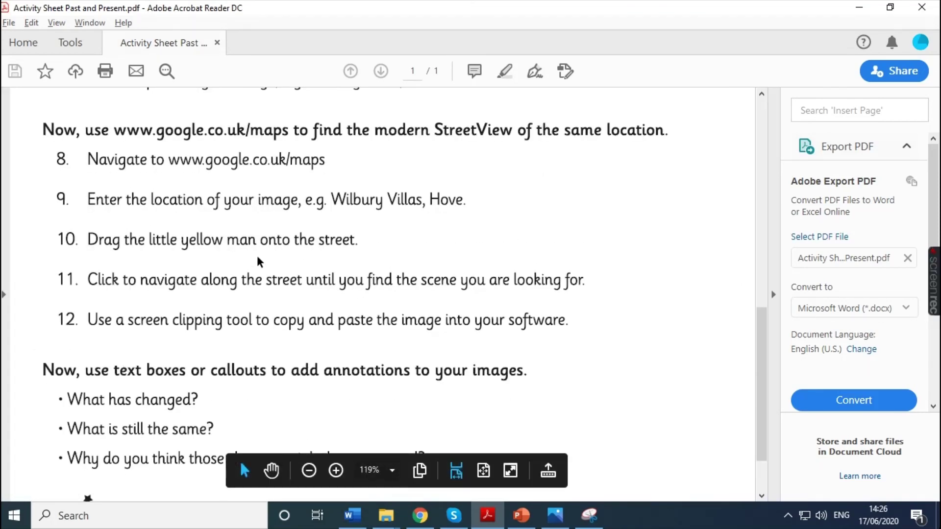
scroll(257, 260, "up", 5)
scroll(258, 259, "up", 1)
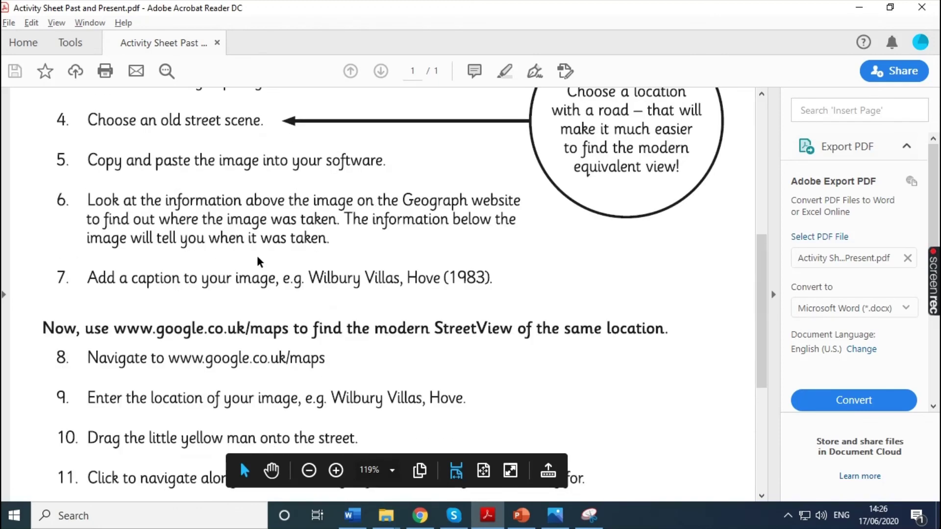